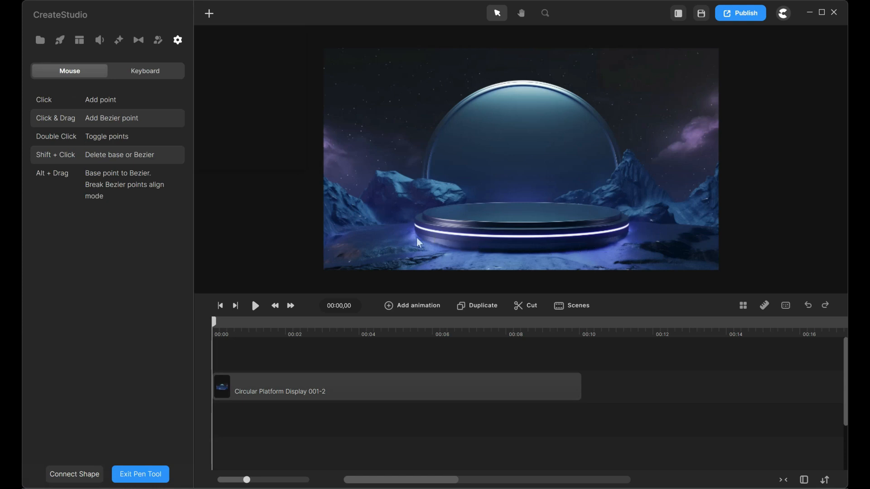
# Start a Pen path at the left tip of the platform's glowing strip and trace the first part of its lower edge with curved points
pyautogui.scroll(6, 413, 230)
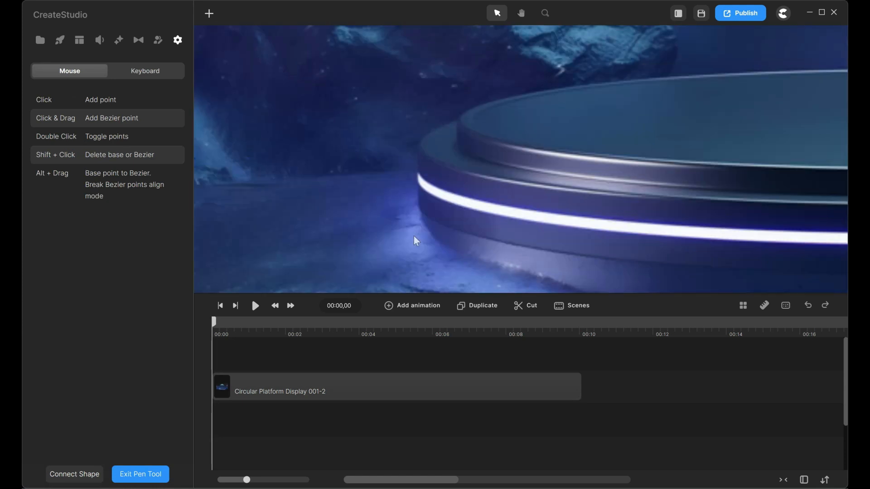
pyautogui.scroll(4, 439, 142)
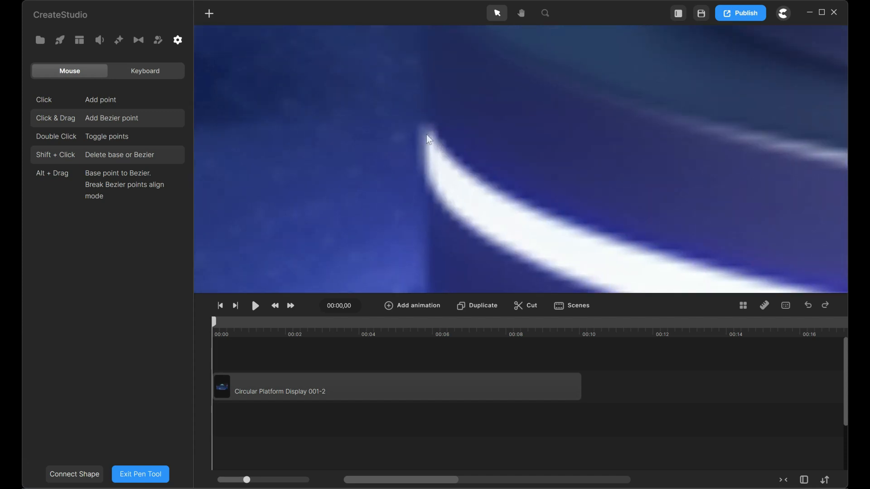
pyautogui.click(427, 134)
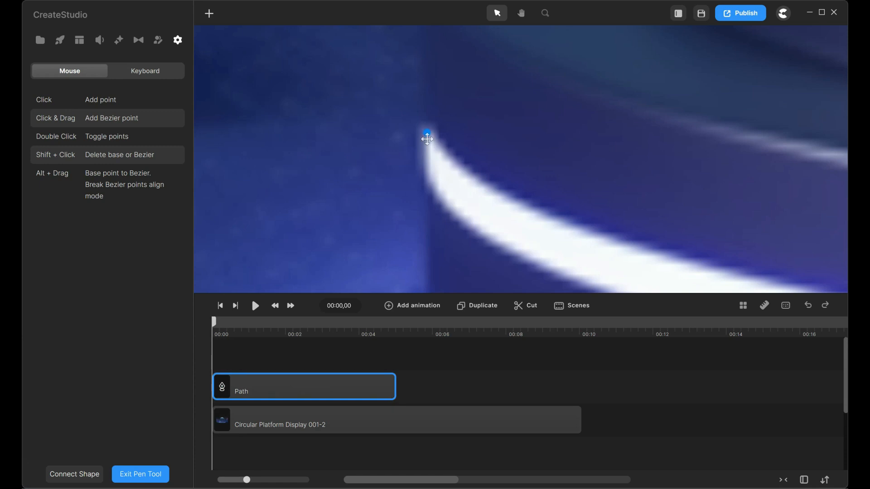
pyautogui.moveTo(425, 180); pyautogui.dragTo(430, 189)
pyautogui.click(524, 17)
pyautogui.moveTo(647, 205); pyautogui.dragTo(453, 75)
pyautogui.click(500, 15)
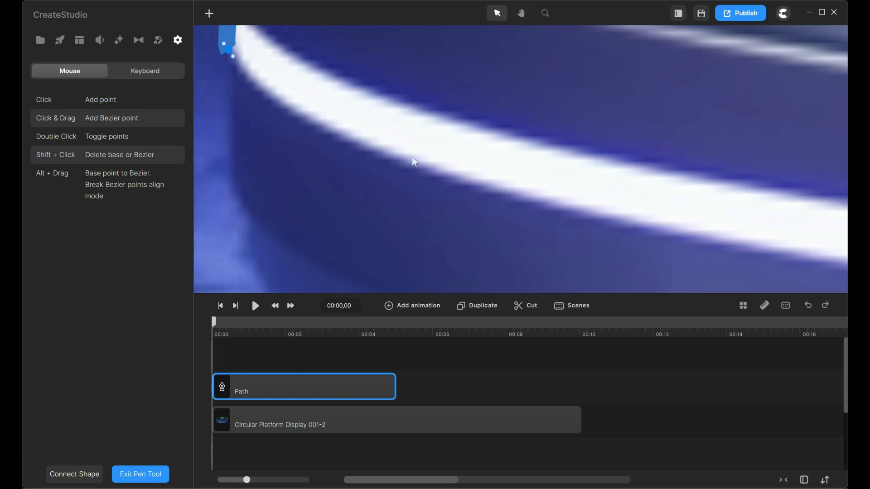
pyautogui.moveTo(402, 162); pyautogui.dragTo(520, 195)
pyautogui.moveTo(744, 240); pyautogui.dragTo(773, 240)
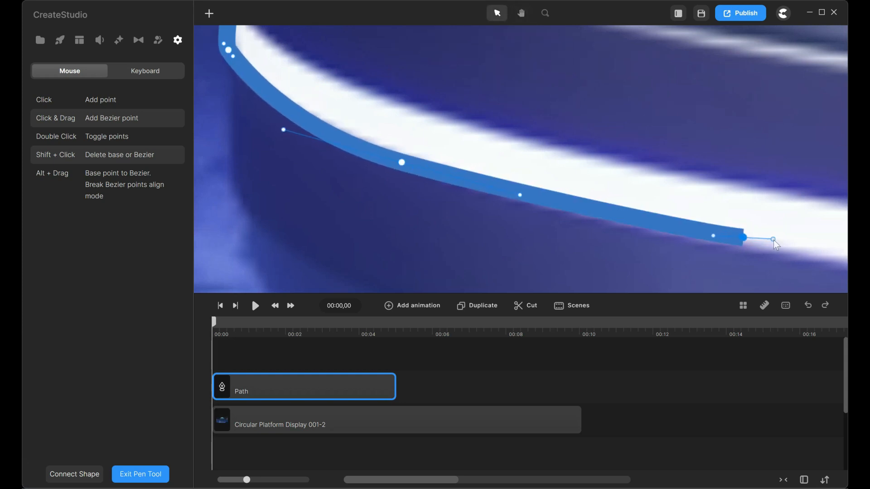
# Continue the path along the rest of the glowing strip's lower edge up to its right tip
pyautogui.scroll(2, 723, 221)
pyautogui.moveTo(723, 219); pyautogui.dragTo(408, 132)
pyautogui.moveTo(521, 81); pyautogui.dragTo(248, 195)
pyautogui.moveTo(718, 88); pyautogui.dragTo(788, 71)
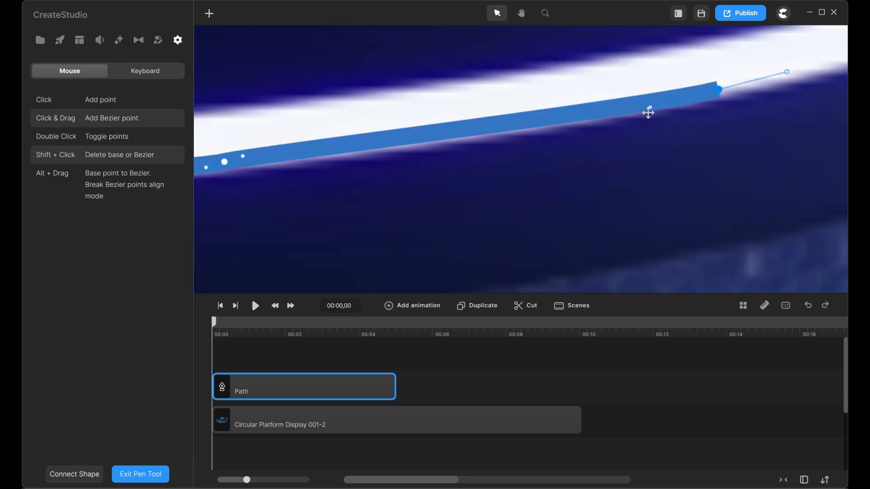
pyautogui.moveTo(649, 112); pyautogui.dragTo(629, 125)
pyautogui.moveTo(748, 91); pyautogui.dragTo(463, 225)
pyautogui.click(559, 93)
# Trace the strip's upper edge back to the starting point, closing the path, and exit the Pen tool
pyautogui.moveTo(435, 180); pyautogui.dragTo(357, 207)
pyautogui.moveTo(358, 207); pyautogui.dragTo(651, 101)
pyautogui.moveTo(451, 155); pyautogui.dragTo(478, 111)
pyautogui.moveTo(477, 110); pyautogui.dragTo(398, 128)
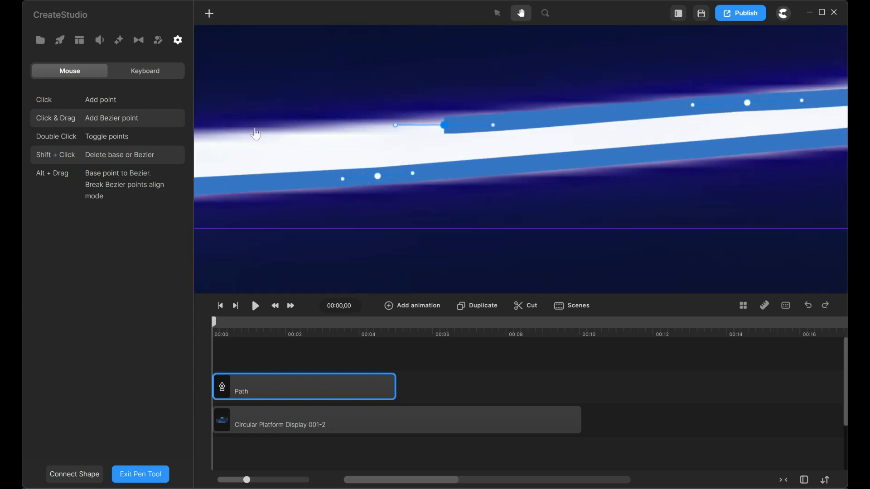
pyautogui.moveTo(254, 136); pyautogui.dragTo(612, 122)
pyautogui.moveTo(660, 175); pyautogui.dragTo(614, 171)
pyautogui.moveTo(312, 182); pyautogui.dragTo(528, 200)
pyautogui.moveTo(317, 150); pyautogui.dragTo(658, 282)
pyautogui.moveTo(591, 260); pyautogui.dragTo(552, 247)
pyautogui.moveTo(459, 204); pyautogui.dragTo(440, 189)
pyautogui.moveTo(403, 160); pyautogui.dragTo(403, 156)
pyautogui.click(398, 139)
pyautogui.click(521, 12)
pyautogui.click(545, 13)
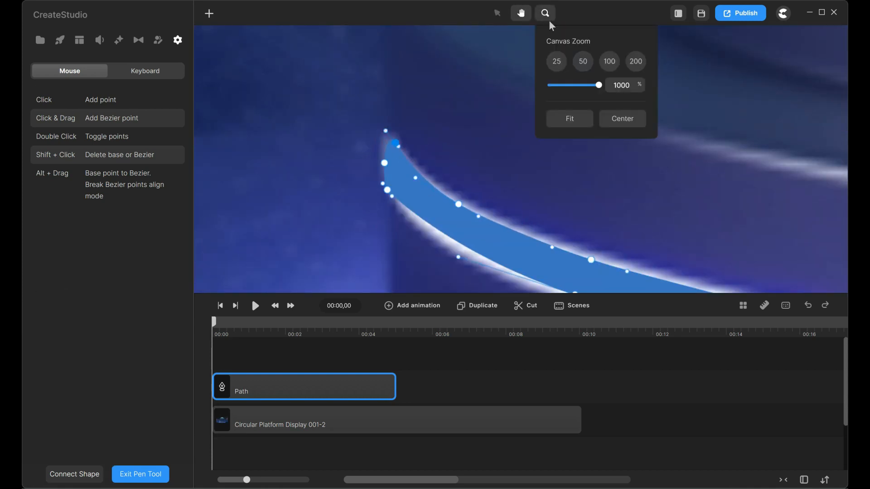
pyautogui.click(560, 122)
pyautogui.click(742, 186)
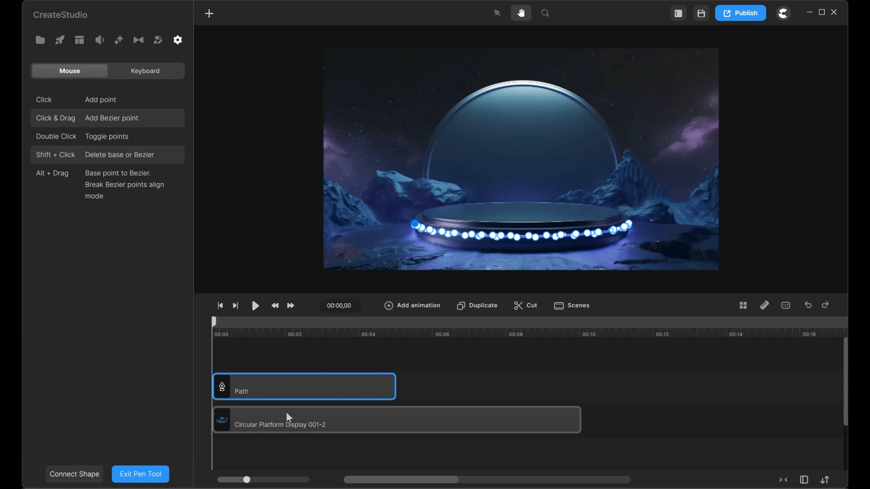
pyautogui.click(154, 474)
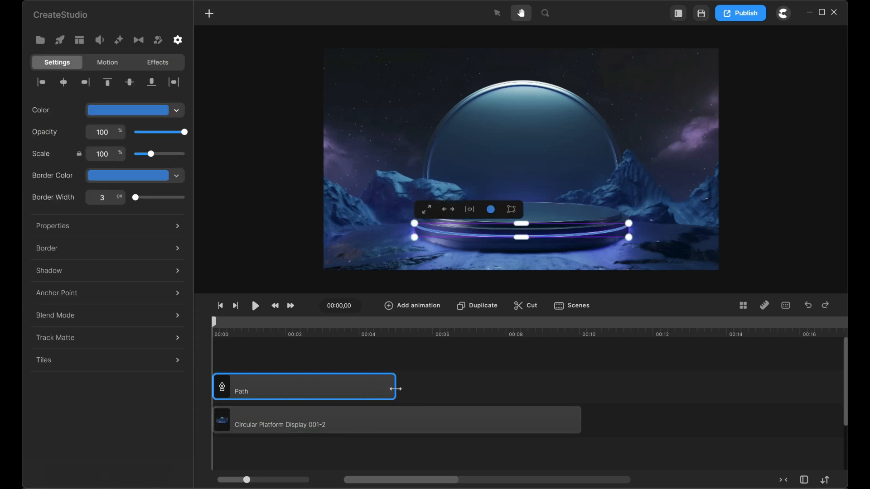
# Extend the Path clip to the background clip's length and set its border width to 0 px and opacity to 0%
pyautogui.moveTo(394, 386); pyautogui.dragTo(574, 385)
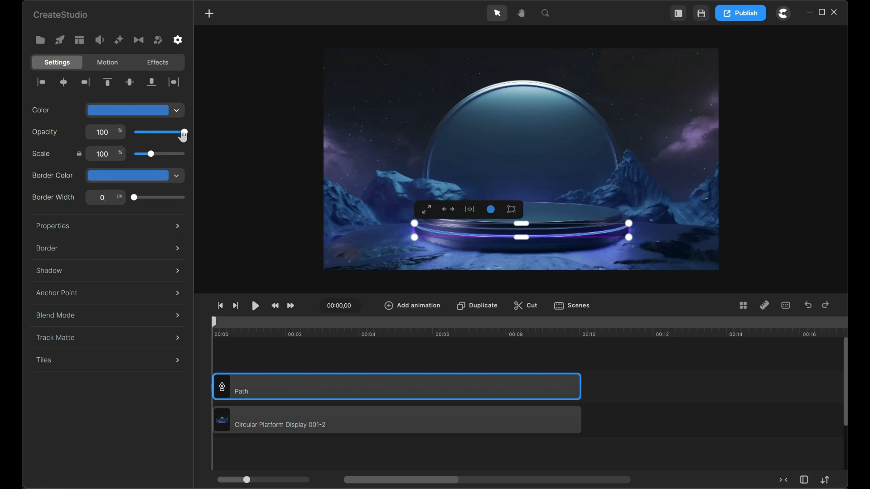
pyautogui.moveTo(183, 135); pyautogui.dragTo(98, 146)
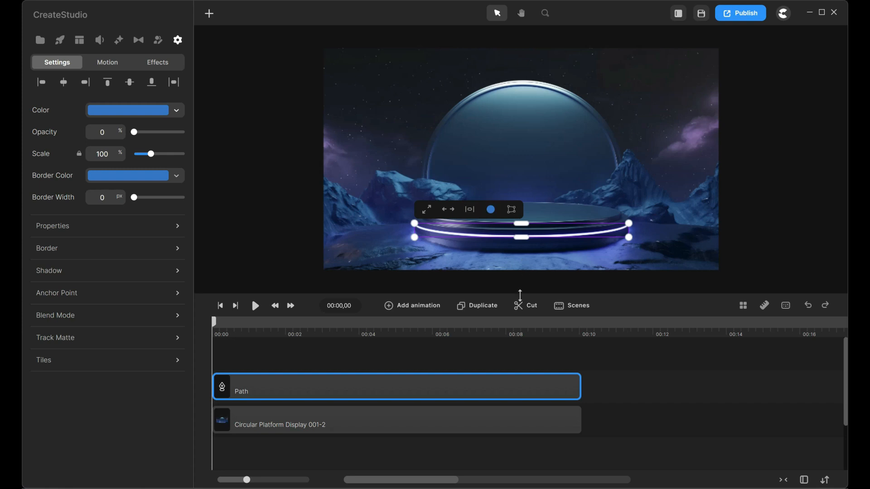
pyautogui.click(766, 248)
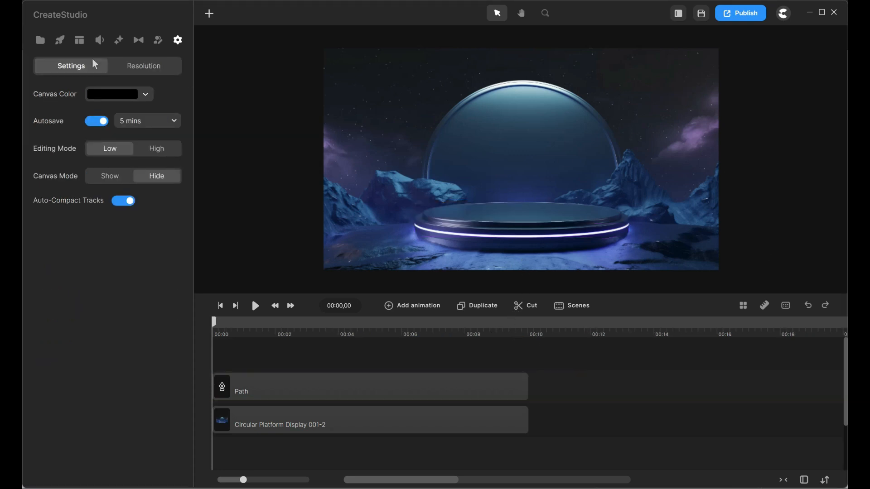
# Search the stock video library for "galaxy light"
pyautogui.click(41, 42)
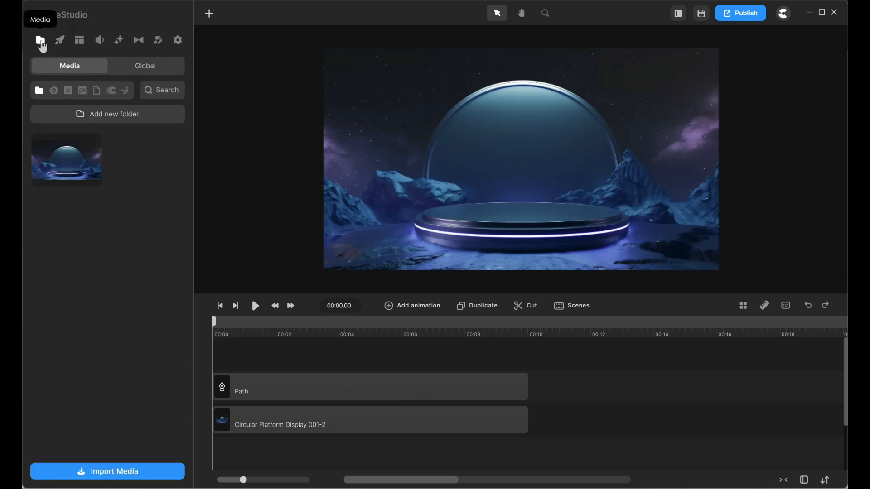
pyautogui.click(83, 94)
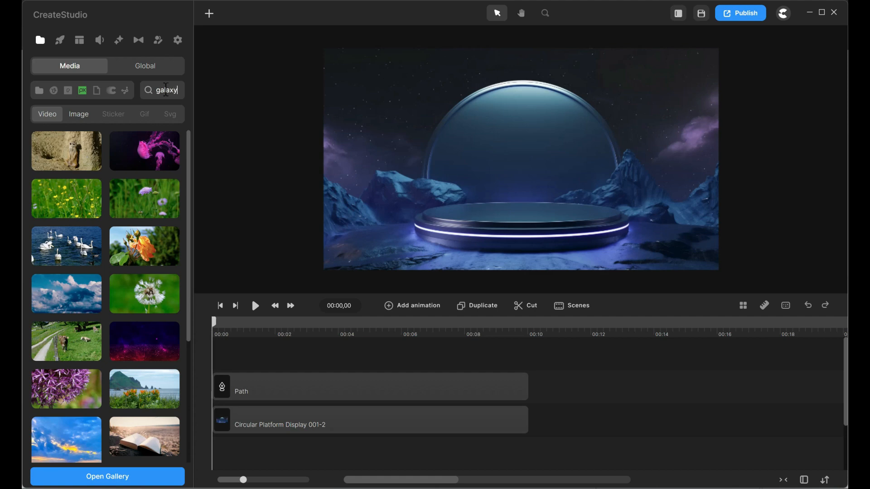
pyautogui.press('Return')
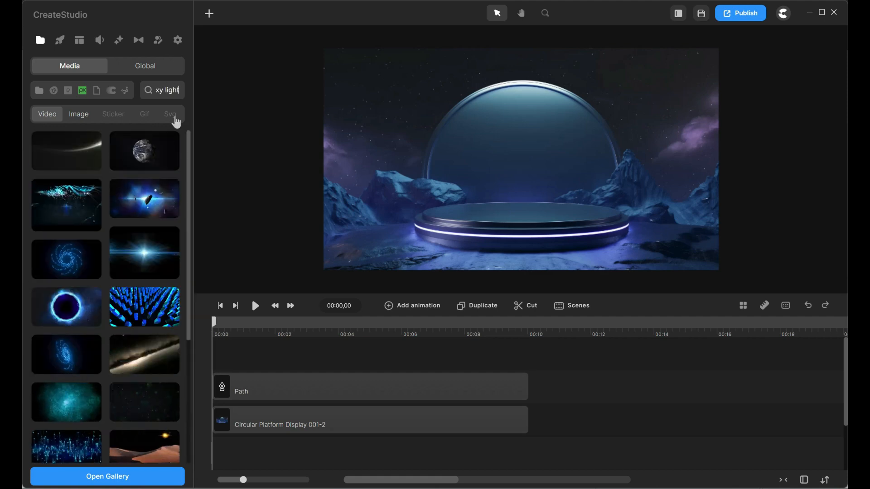
# Browse and preview the galaxy videos to look for glowing particle footage that suits the platform strip
pyautogui.click(164, 243)
pyautogui.click(163, 244)
pyautogui.scroll(-3, 155, 255)
pyautogui.click(43, 323)
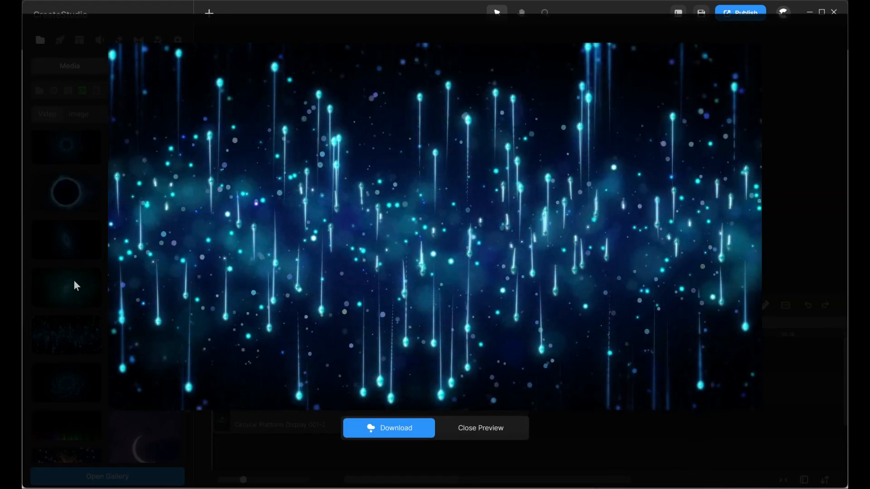
pyautogui.click(75, 281)
pyautogui.scroll(-5, 142, 335)
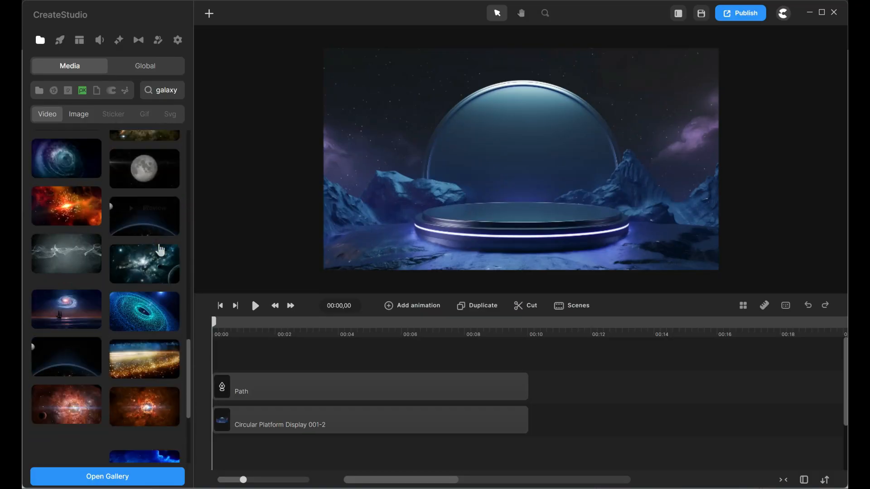
pyautogui.scroll(-3, 154, 250)
pyautogui.click(50, 295)
pyautogui.click(51, 296)
pyautogui.scroll(-2, 90, 310)
pyautogui.click(86, 314)
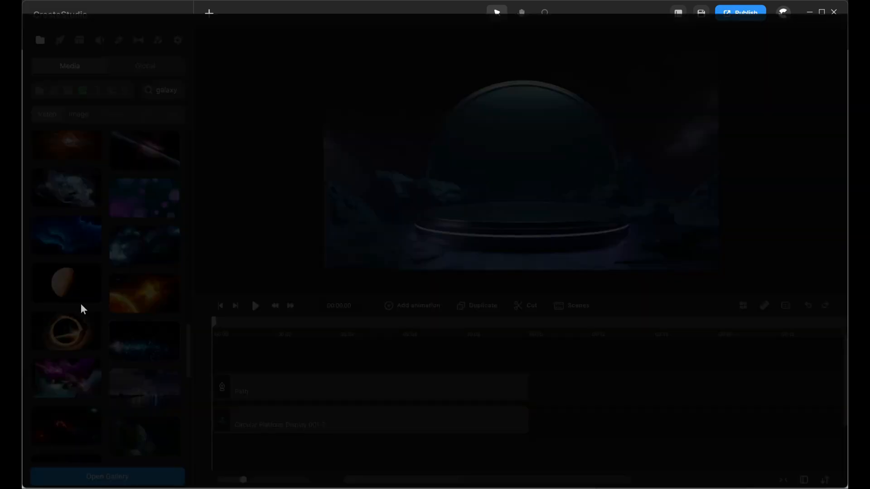
pyautogui.click(58, 304)
pyautogui.scroll(-3, 143, 299)
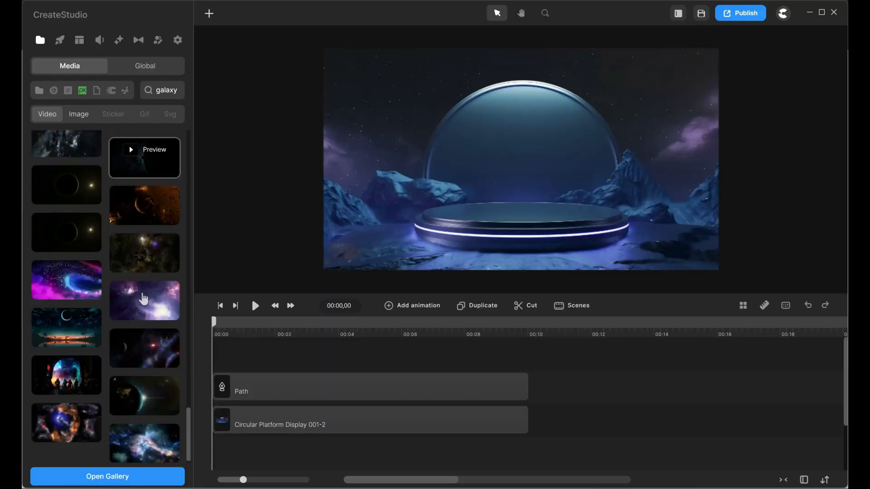
pyautogui.scroll(-3, 143, 299)
# Preview and download the blue particle galaxy video with the bright white flare
pyautogui.click(50, 259)
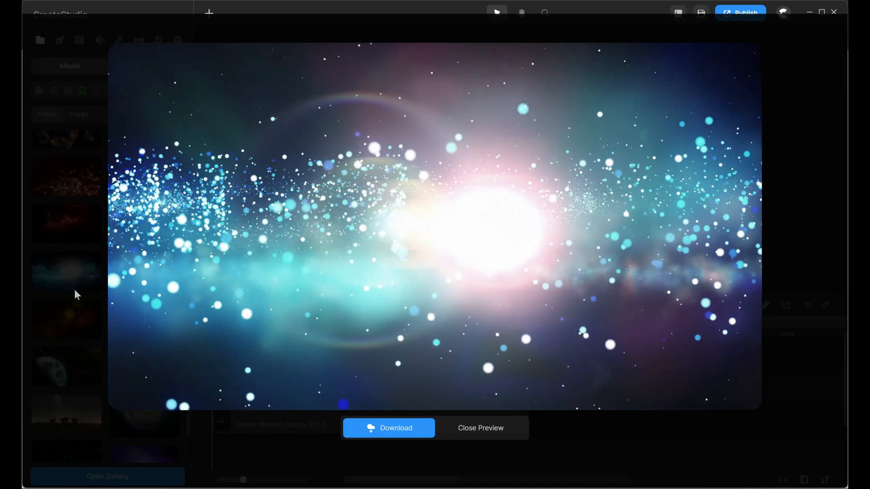
pyautogui.click(74, 289)
pyautogui.scroll(2, 50, 335)
pyautogui.click(49, 348)
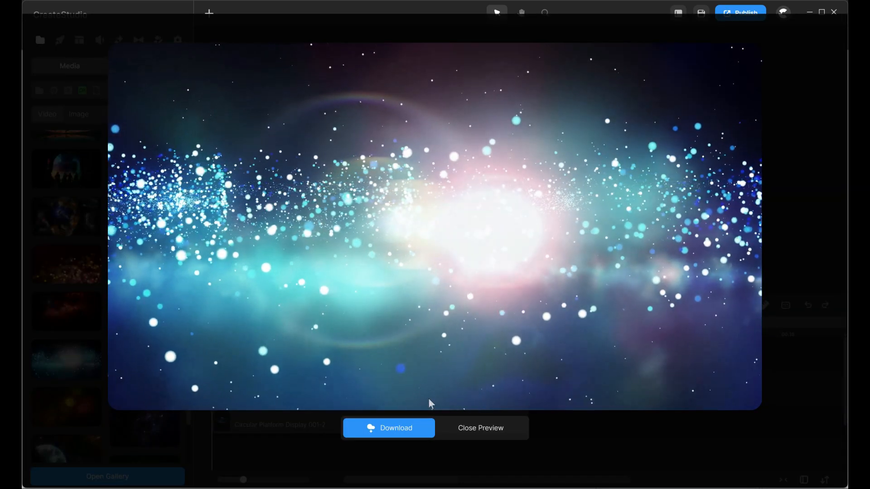
pyautogui.click(386, 434)
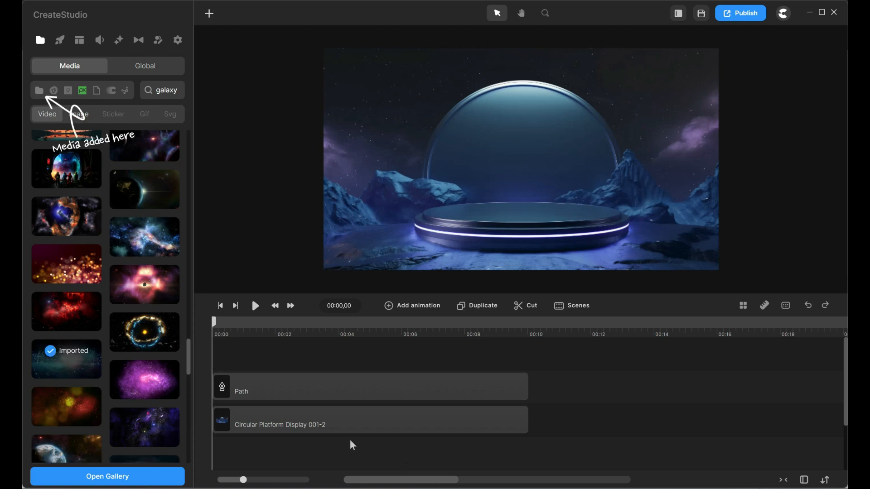
# Place the downloaded particle video on a track above the Path and extend the Path and background clips to its length
pyautogui.click(40, 93)
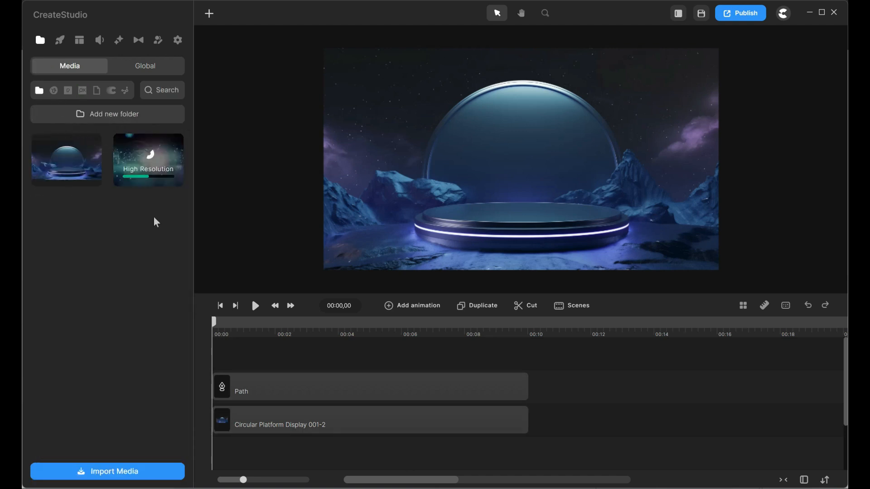
pyautogui.moveTo(148, 167); pyautogui.dragTo(221, 369)
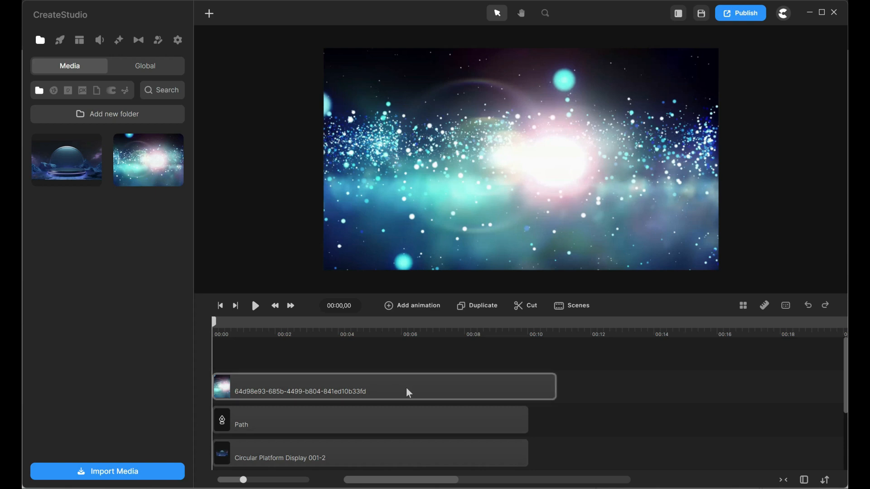
pyautogui.moveTo(516, 445); pyautogui.dragTo(550, 415)
# Scale the particle video down to 57% and move it over the circular platform
pyautogui.click(538, 392)
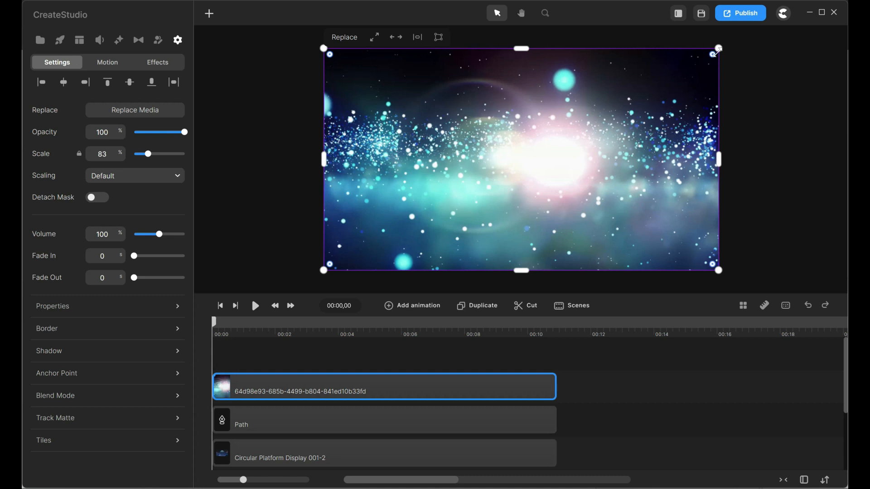
pyautogui.moveTo(718, 49); pyautogui.dragTo(640, 162)
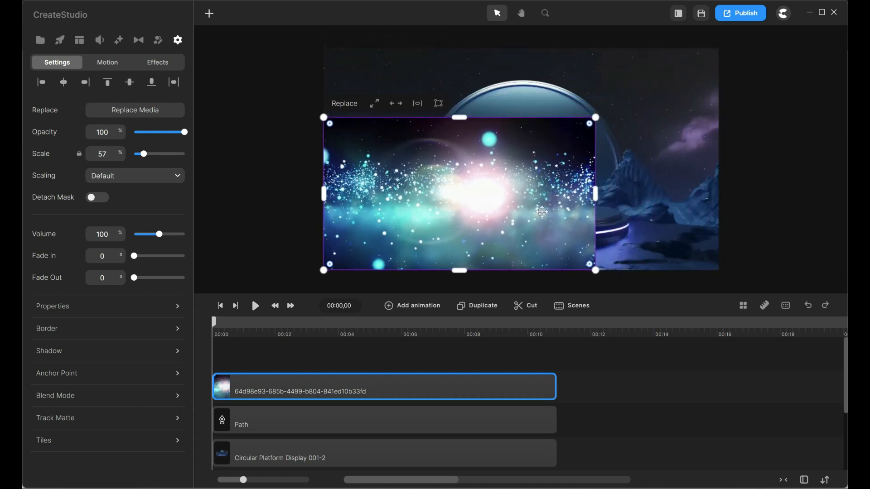
pyautogui.moveTo(542, 213); pyautogui.dragTo(605, 257)
# Lower the particle video's opacity to 58% to align it over the glowing strip, and restore the opacity to 100%
pyautogui.moveTo(177, 136); pyautogui.dragTo(164, 133)
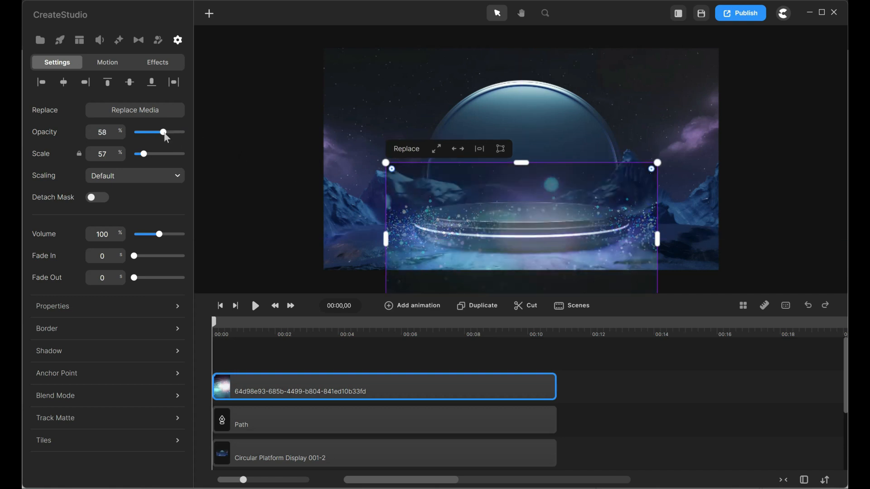
pyautogui.moveTo(533, 253)
pyautogui.mouseDown()
pyautogui.moveTo(529, 243)
pyautogui.moveTo(539, 245)
pyautogui.mouseUp()
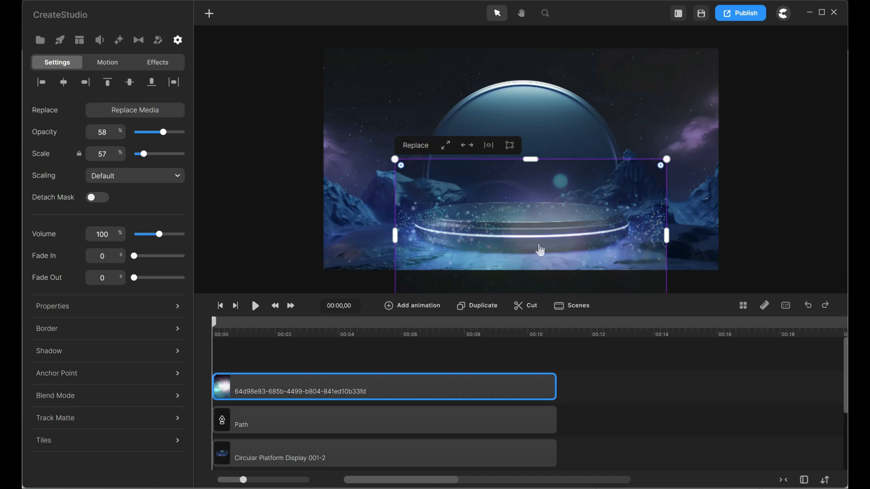
pyautogui.moveTo(164, 132); pyautogui.dragTo(183, 132)
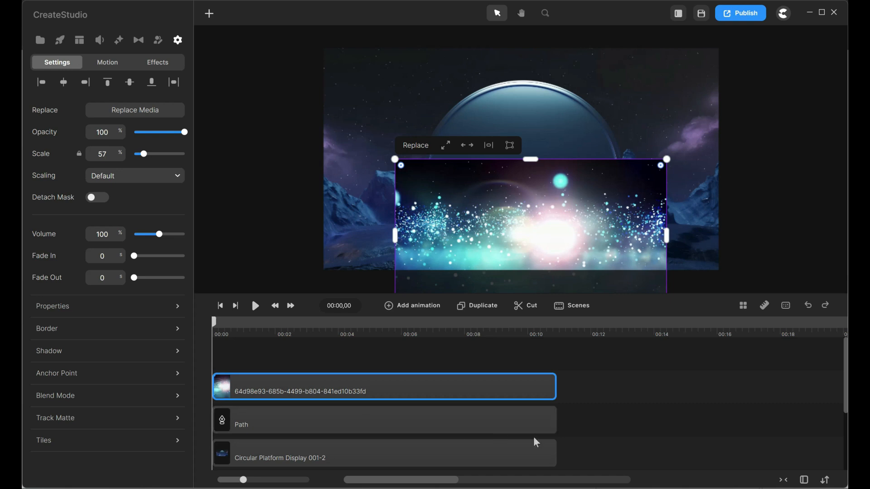
# Mask the particle video with the Path layer and play back the result
pyautogui.moveTo(577, 426); pyautogui.dragTo(531, 400)
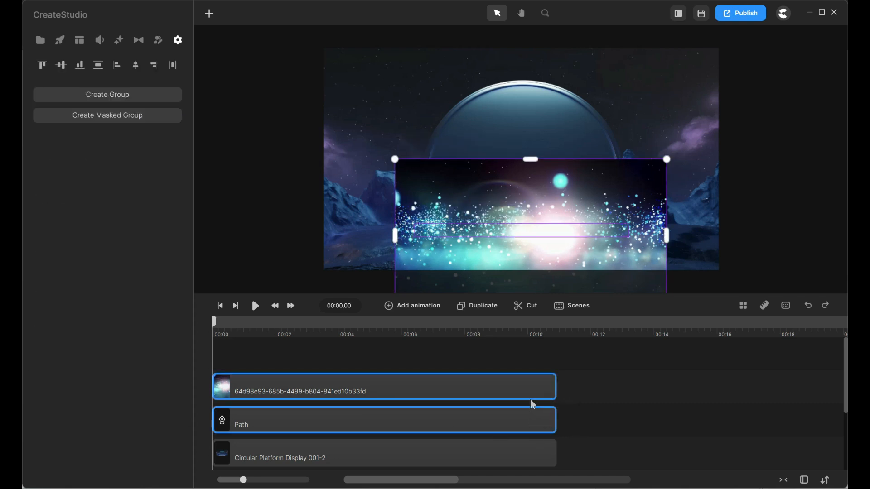
pyautogui.rightClick(533, 405)
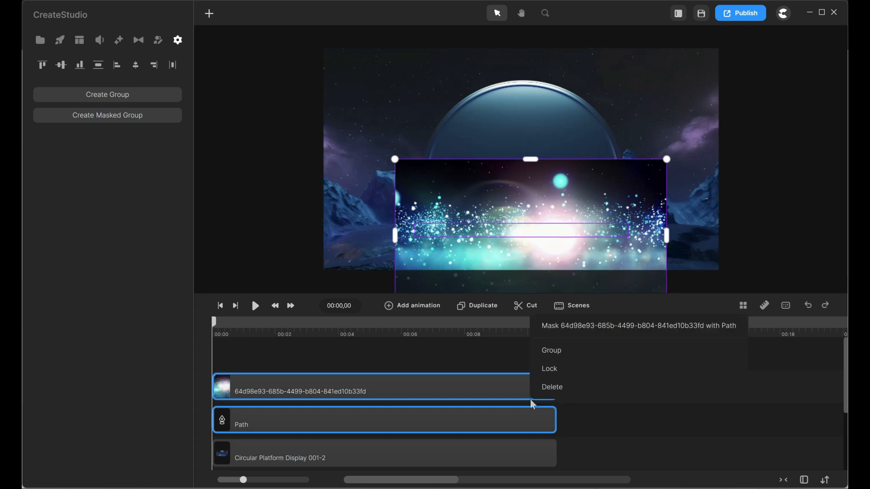
pyautogui.click(550, 326)
pyautogui.click(295, 387)
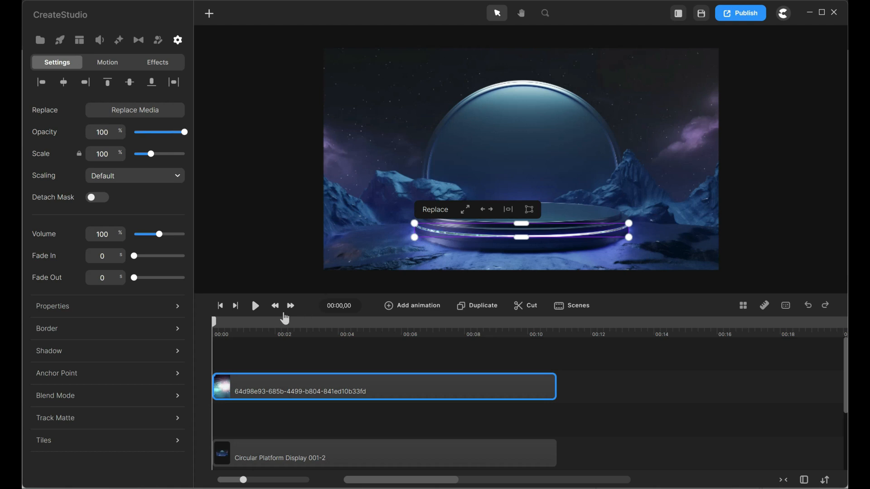
pyautogui.click(256, 310)
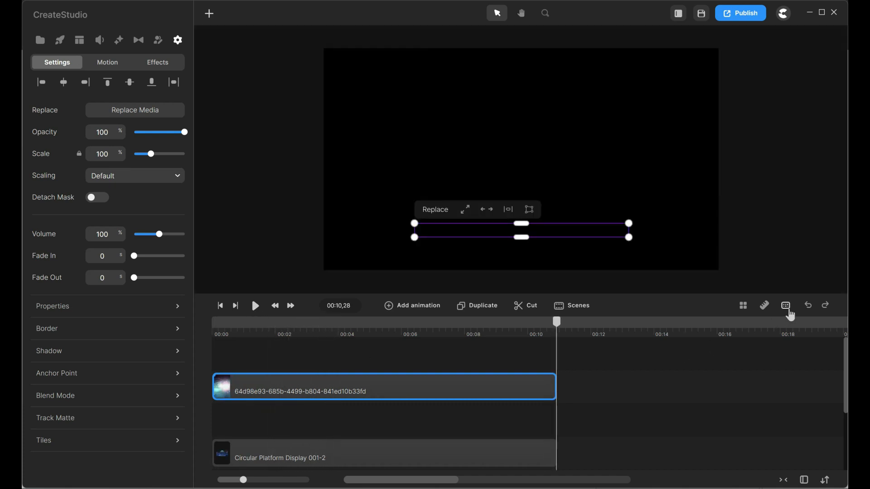
# Undo the masking of the particle video with the Path
pyautogui.click(810, 311)
pyautogui.click(810, 311)
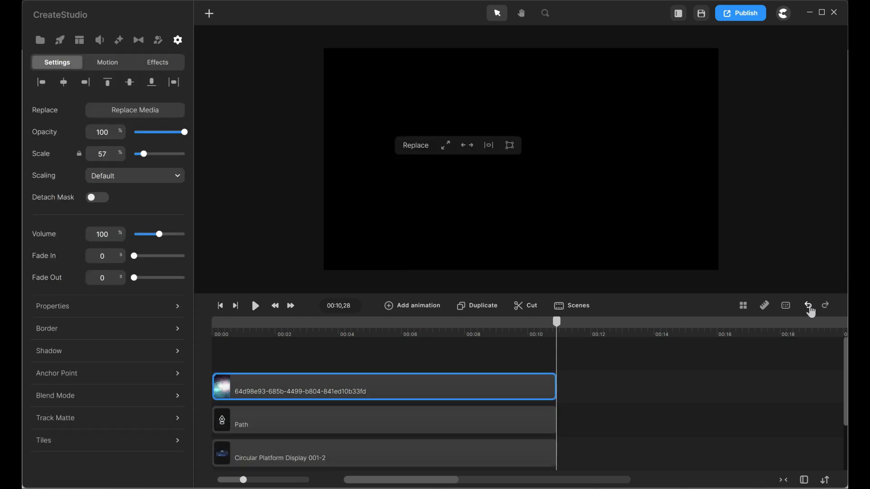
# Enlarge the particle video over the circular platform, mask it with the glowing-strip Path and play back the result
pyautogui.click(463, 334)
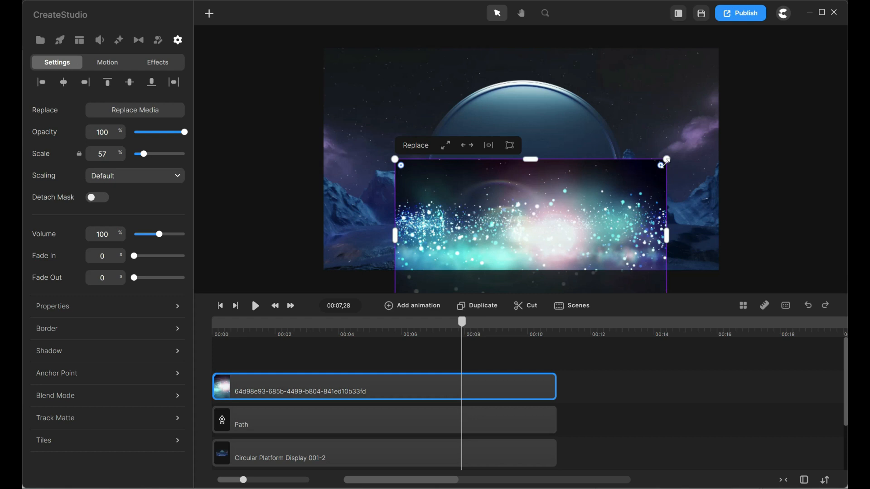
pyautogui.moveTo(666, 161); pyautogui.dragTo(781, 128)
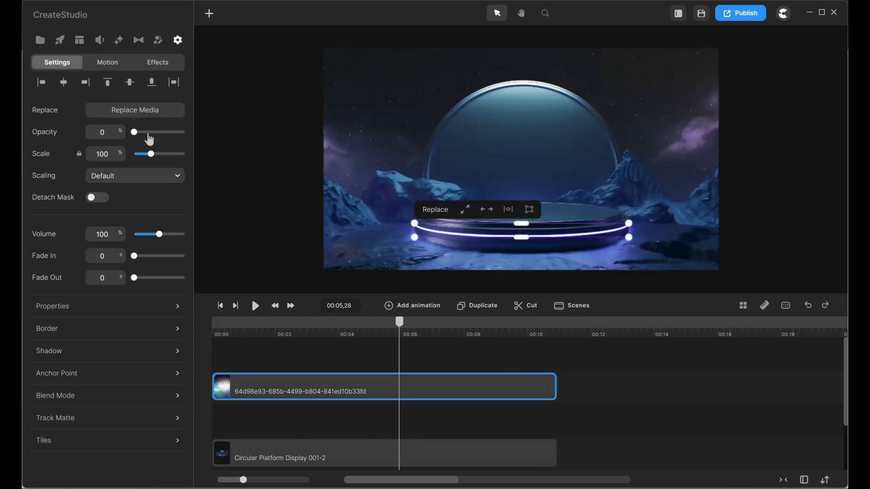
pyautogui.click(255, 306)
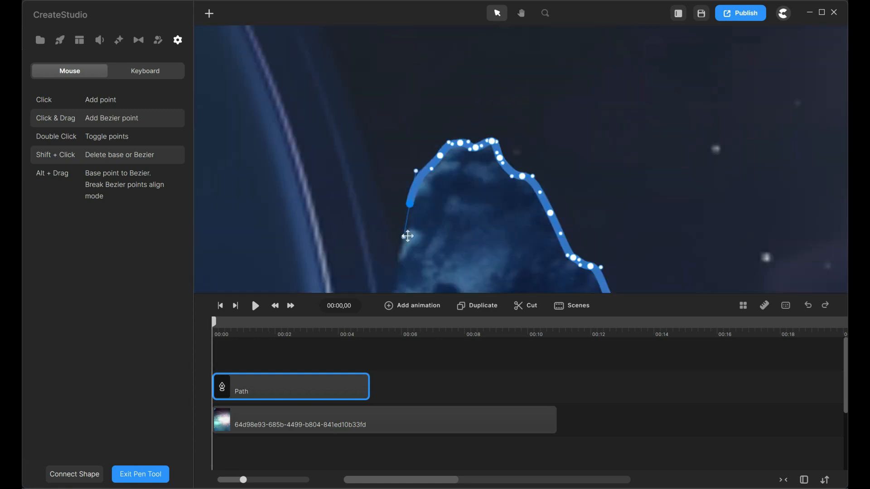
# Trace the sky area along the mountain peaks and the outside of the arch with the Pen tool
pyautogui.press('h')
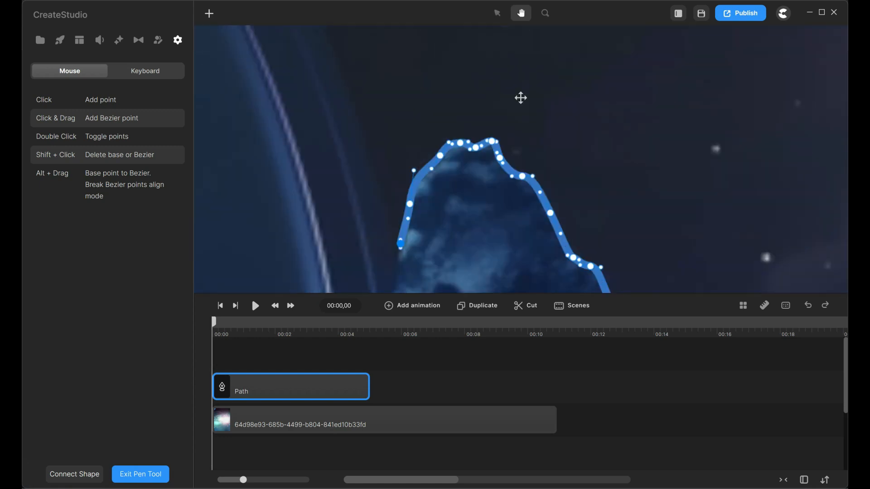
pyautogui.press('v')
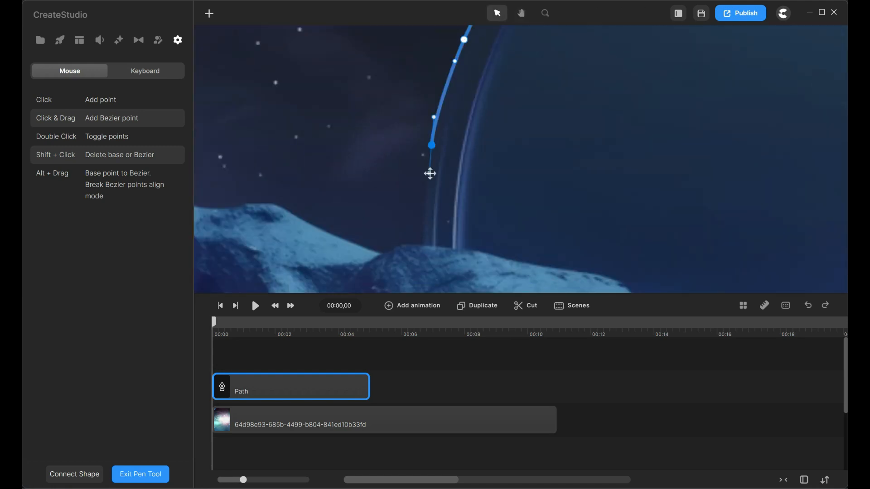
pyautogui.click(423, 246)
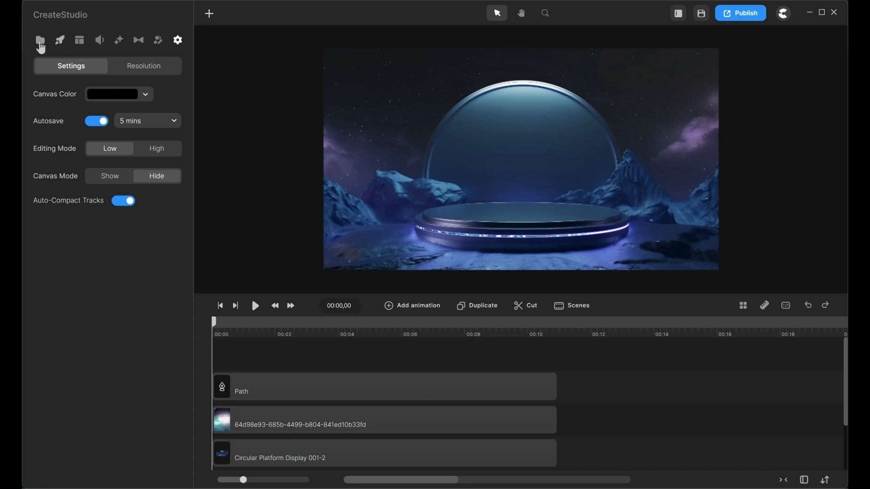
# Find an aurora clip through a "night sky" stock video search and place it in the scene at 83% scale
pyautogui.click(40, 42)
pyautogui.click(82, 90)
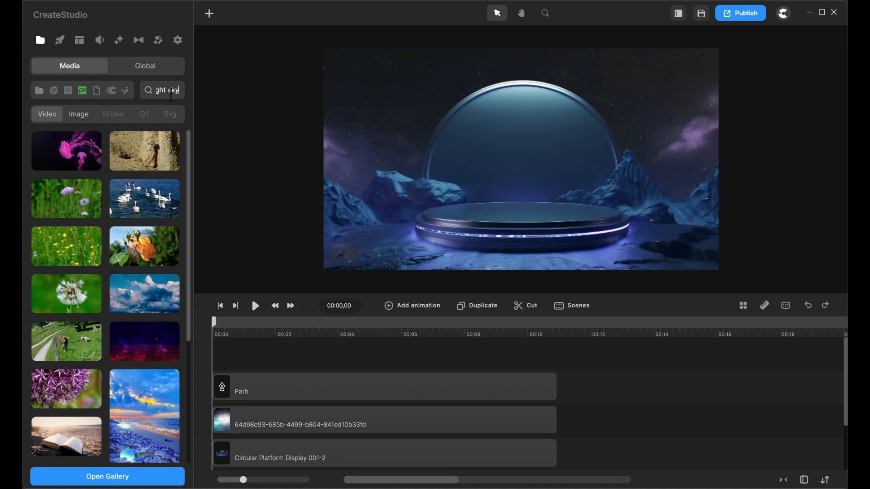
pyautogui.press('Return')
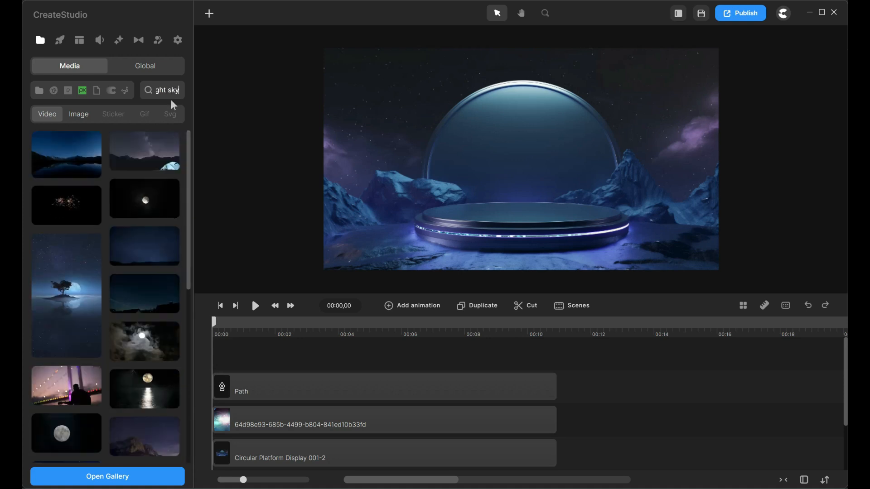
pyautogui.click(132, 143)
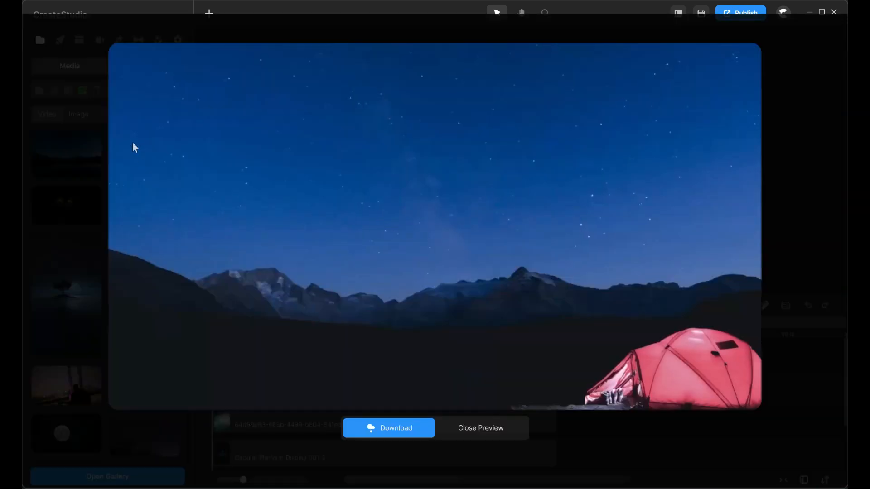
pyautogui.click(77, 186)
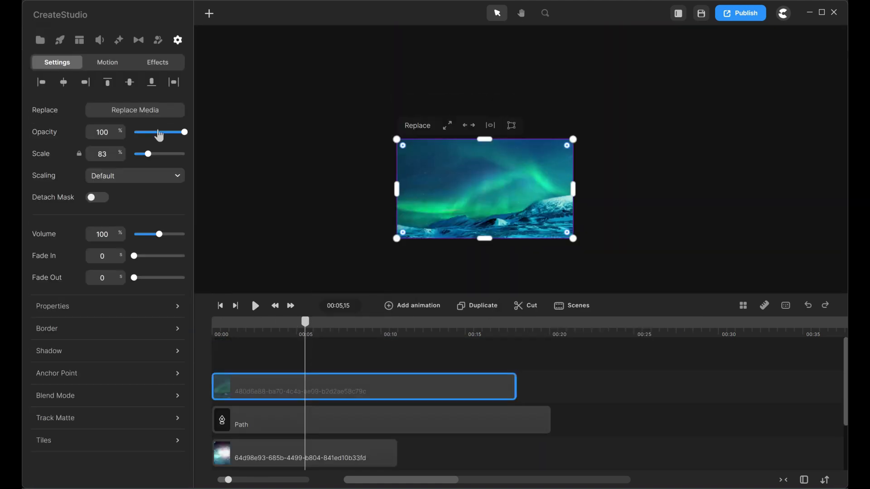
# Group the two aurora videos and mask the group with the sky Path
pyautogui.rightClick(466, 393)
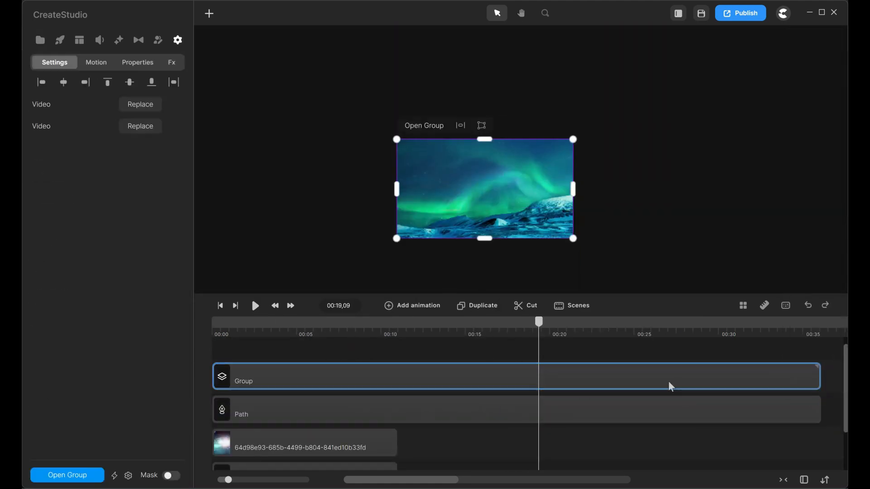
pyautogui.click(255, 307)
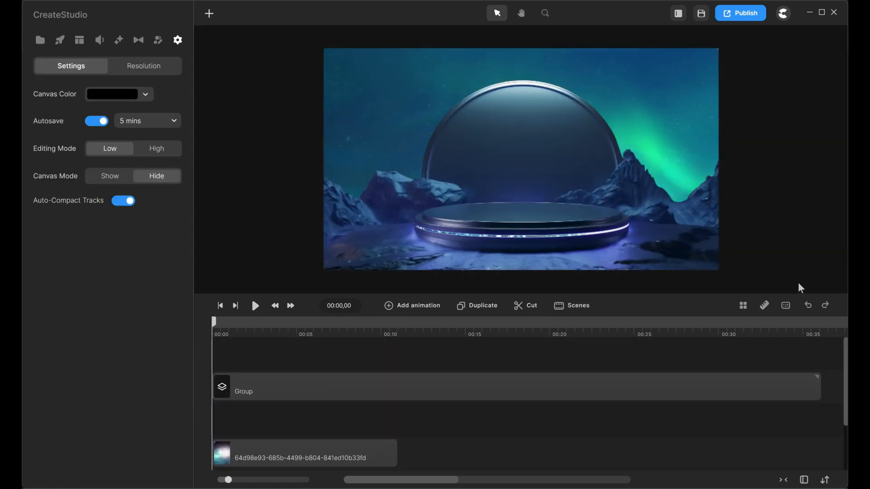
# Trace the inside of the circular arch above the rocks and platform edge with the Pen tool as a closed path
pyautogui.click(209, 15)
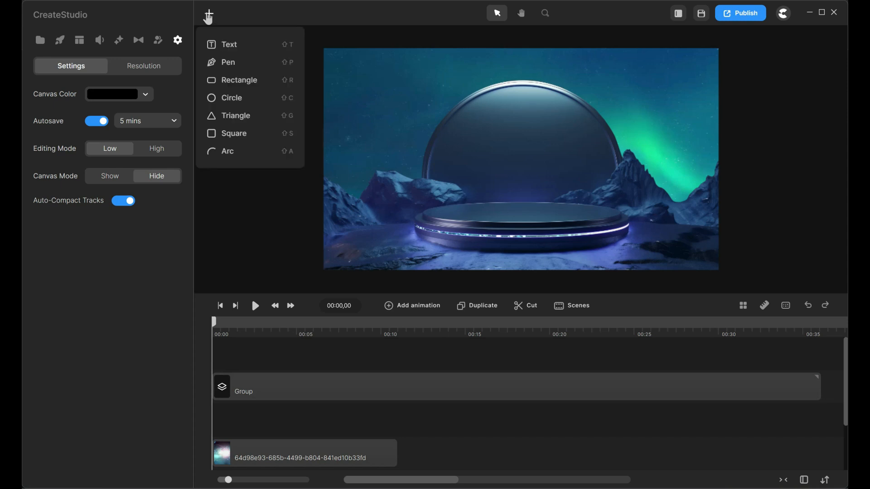
pyautogui.click(242, 66)
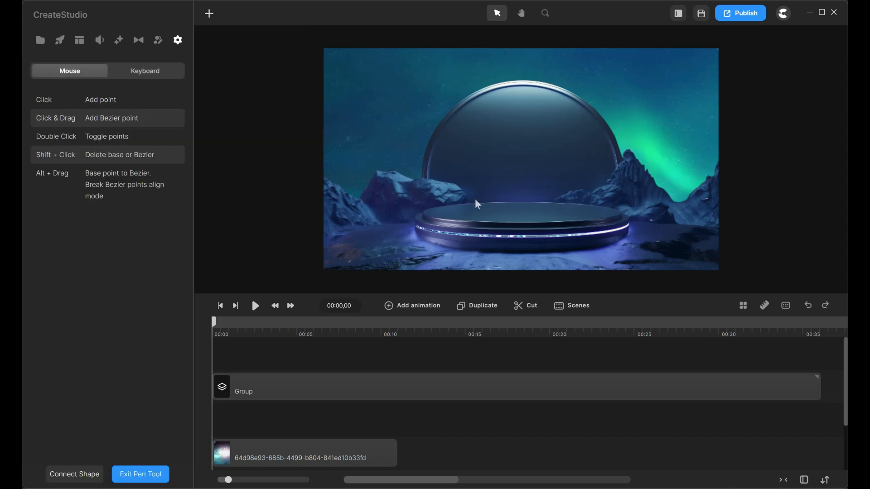
pyautogui.scroll(6, 468, 208)
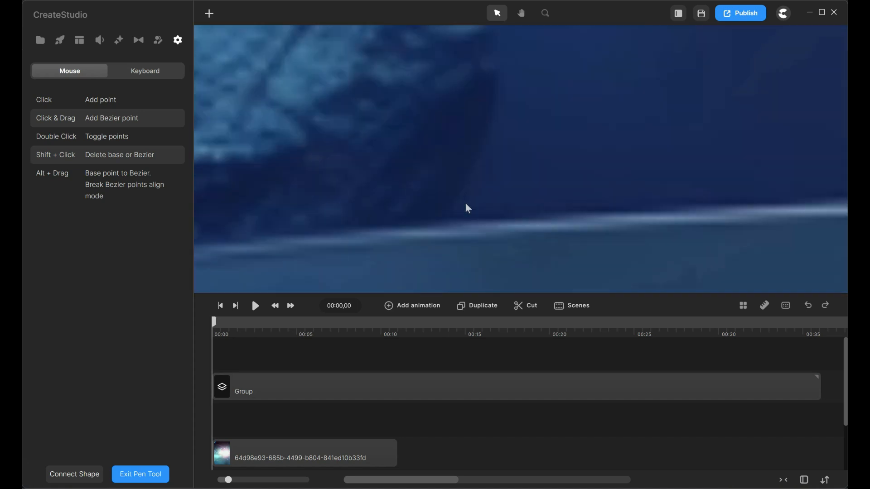
pyautogui.click(452, 219)
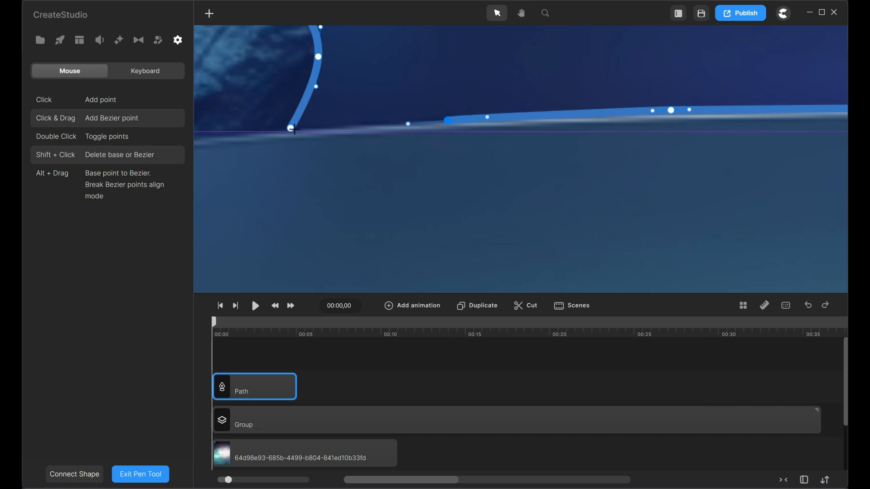
pyautogui.click(291, 129)
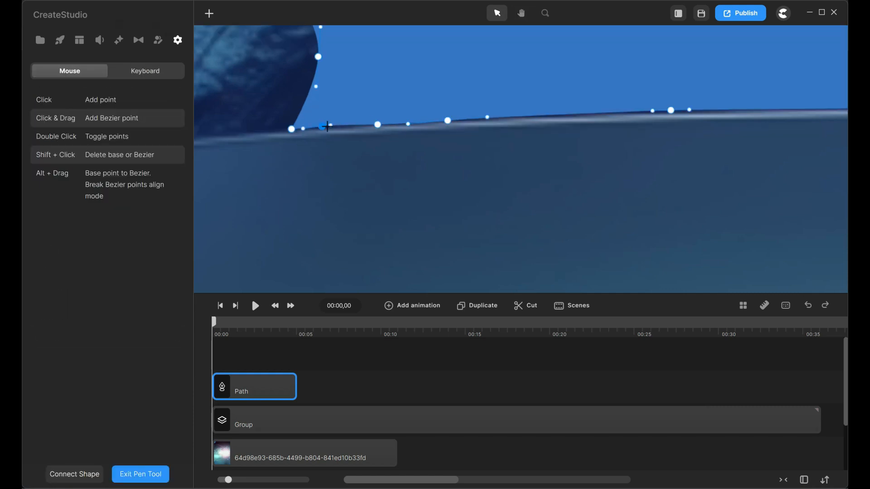
pyautogui.click(545, 13)
pyautogui.click(569, 118)
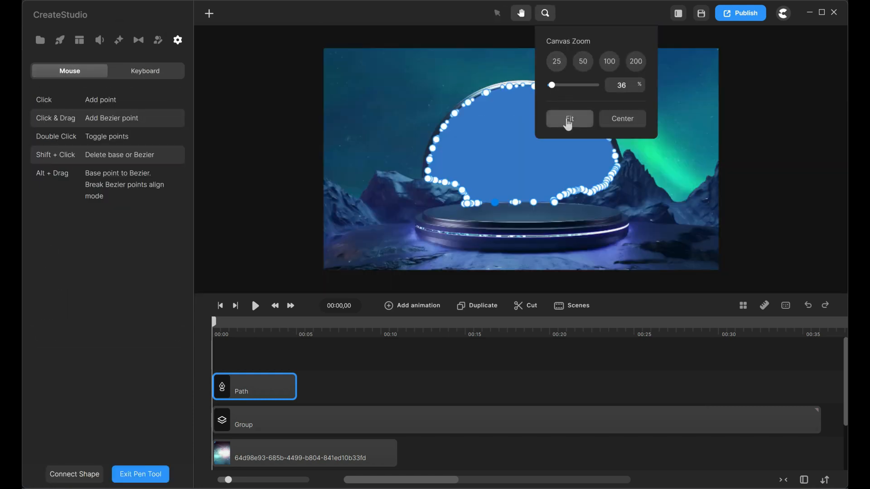
pyautogui.click(498, 13)
pyautogui.click(766, 171)
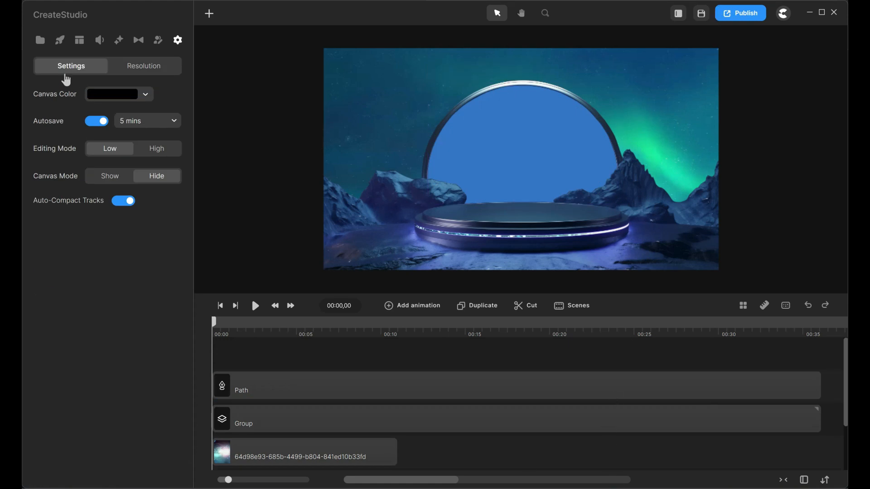
# Add the moonlit sea video with the ship, lower its opacity to 72% for alignment, and shrink it to fit over the arch
pyautogui.click(41, 41)
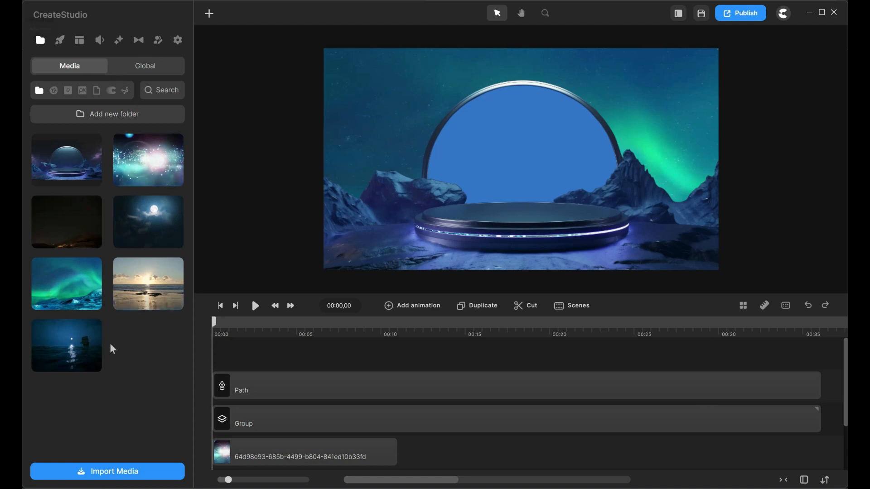
pyautogui.moveTo(79, 354); pyautogui.dragTo(500, 191)
pyautogui.moveTo(185, 132); pyautogui.dragTo(170, 131)
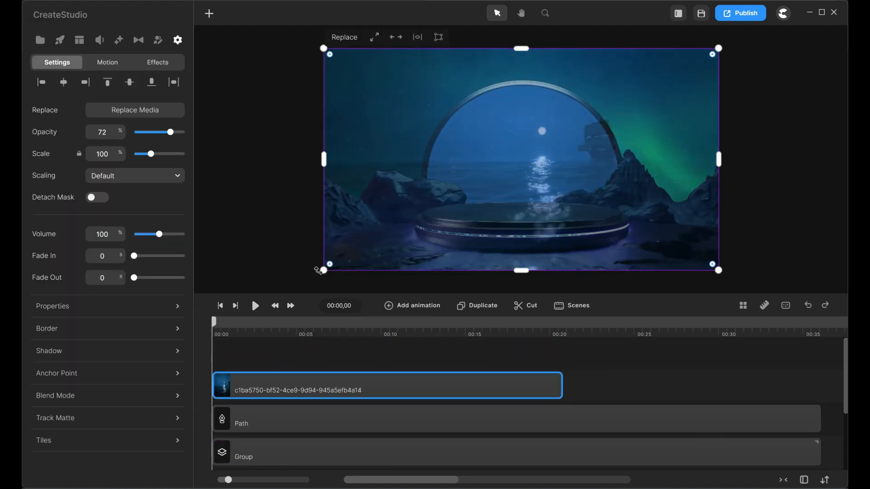
pyautogui.moveTo(322, 270); pyautogui.dragTo(416, 219)
pyautogui.moveTo(719, 49); pyautogui.dragTo(624, 76)
pyautogui.moveTo(581, 156); pyautogui.dragTo(573, 146)
# Mask the moonlit ship video with the arch Path
pyautogui.keyDown('shift'); pyautogui.click(335, 422); pyautogui.keyUp('shift')
pyautogui.rightClick(399, 389)
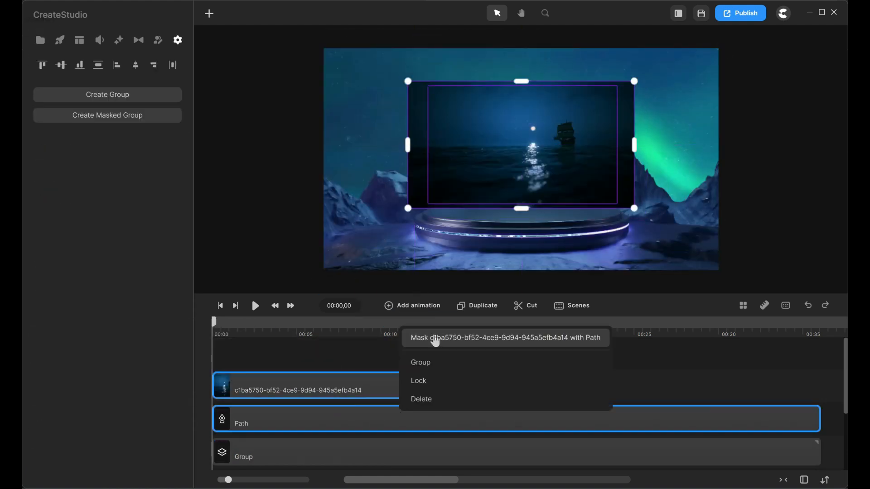
pyautogui.click(435, 341)
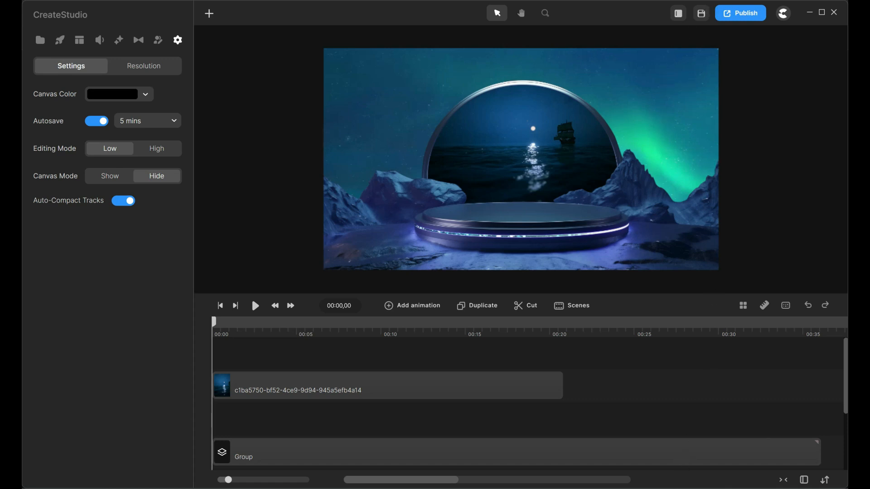
# Search the stock videos for "smoke effect", preview the results and import a dark smoke clip
pyautogui.click(35, 48)
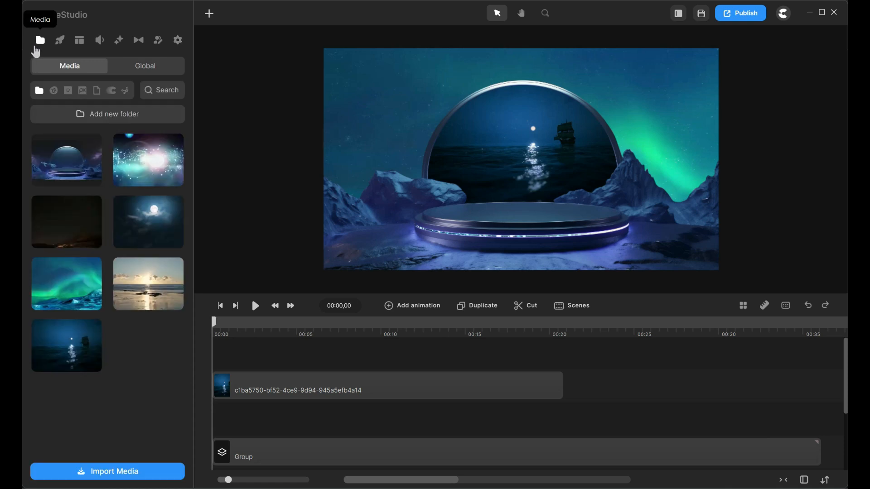
pyautogui.click(83, 91)
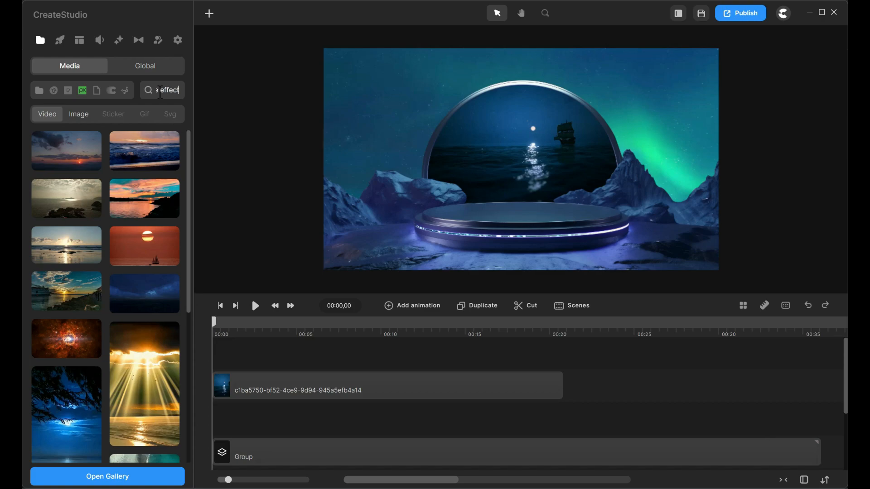
pyautogui.press('Return')
pyautogui.click(48, 194)
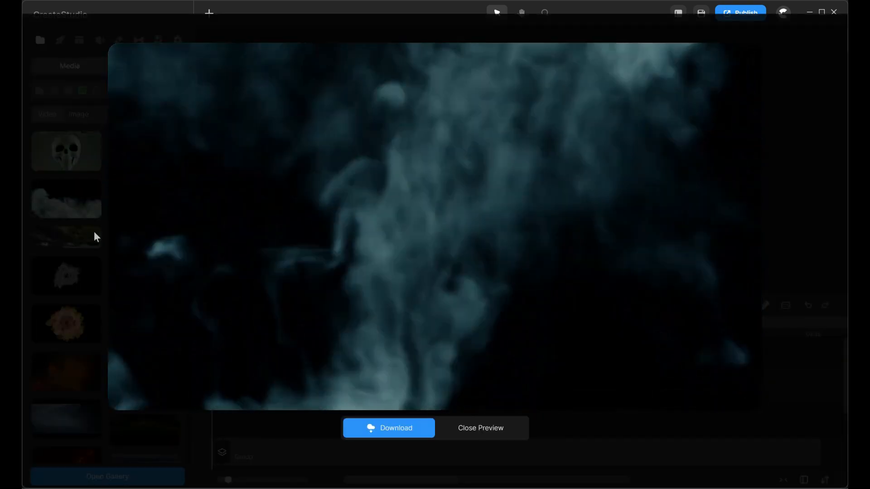
pyautogui.click(94, 236)
pyautogui.scroll(-1, 129, 323)
pyautogui.click(129, 323)
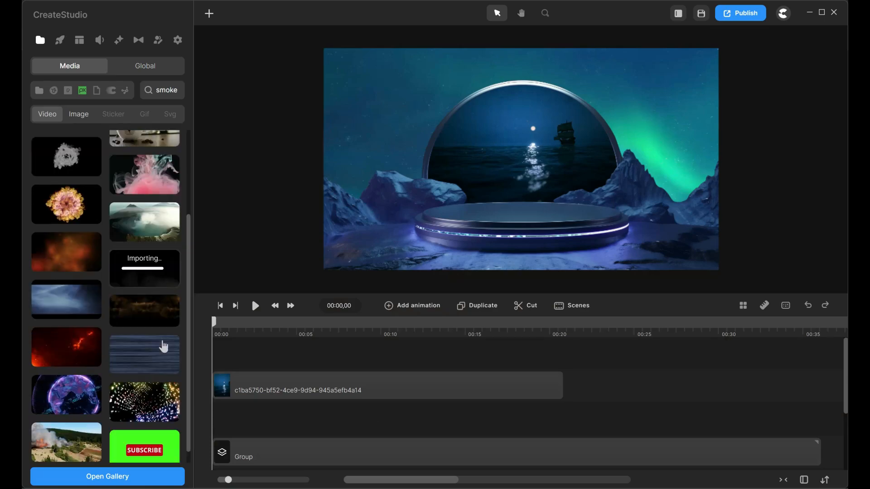
# Browse the further smoke search results for other suitable clips
pyautogui.scroll(-15, 163, 346)
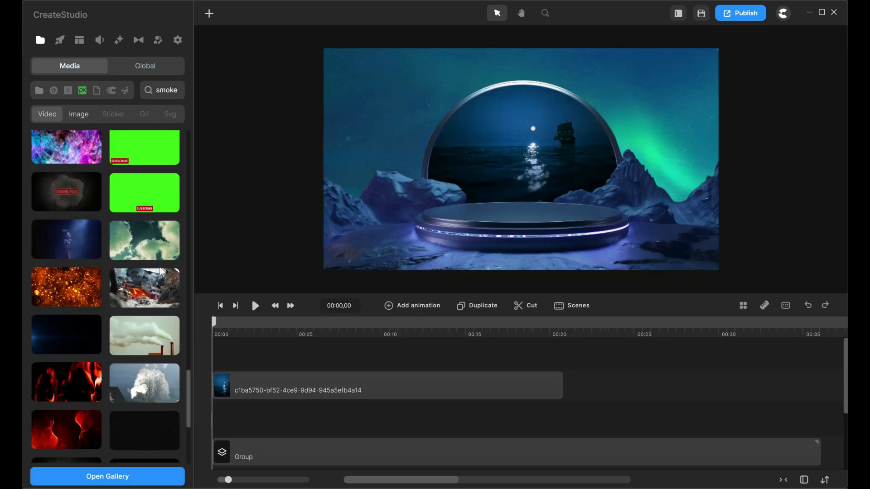
pyautogui.scroll(-4, 159, 268)
pyautogui.click(119, 277)
pyautogui.click(118, 271)
pyautogui.scroll(-4, 113, 271)
pyautogui.click(99, 271)
pyautogui.click(100, 272)
pyautogui.scroll(12, 115, 227)
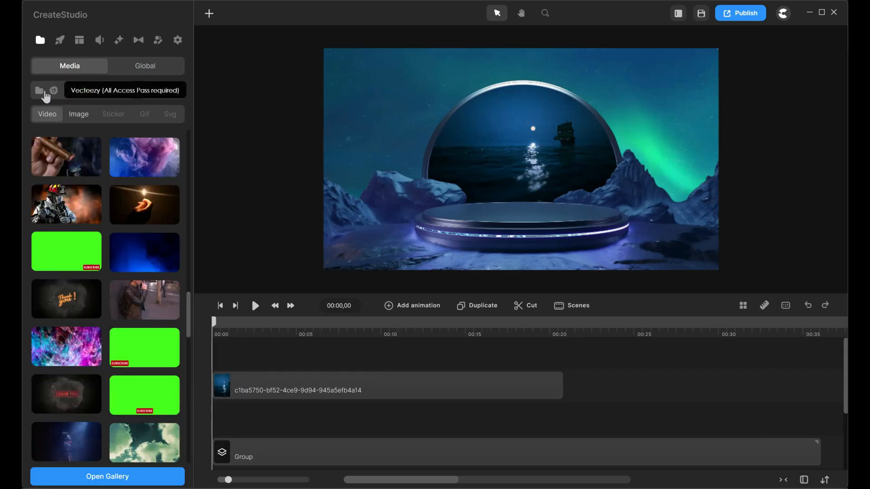
# Add the imported smoke video to the canvas and move the playhead to about 5 seconds
pyautogui.click(39, 91)
pyautogui.moveTo(157, 353); pyautogui.dragTo(482, 215)
pyautogui.click(299, 330)
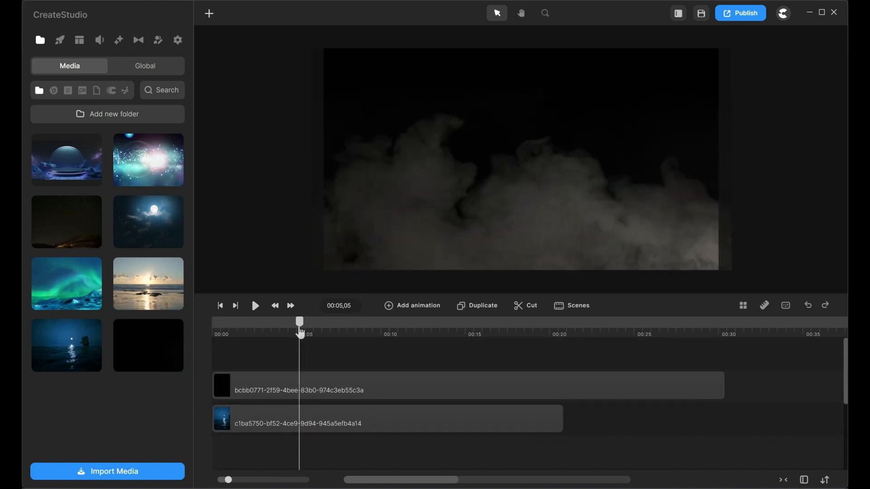
# Scale the smoke video to 96% and blend it into the scene, trying the Screen and Exclusion blend modes
pyautogui.click(422, 167)
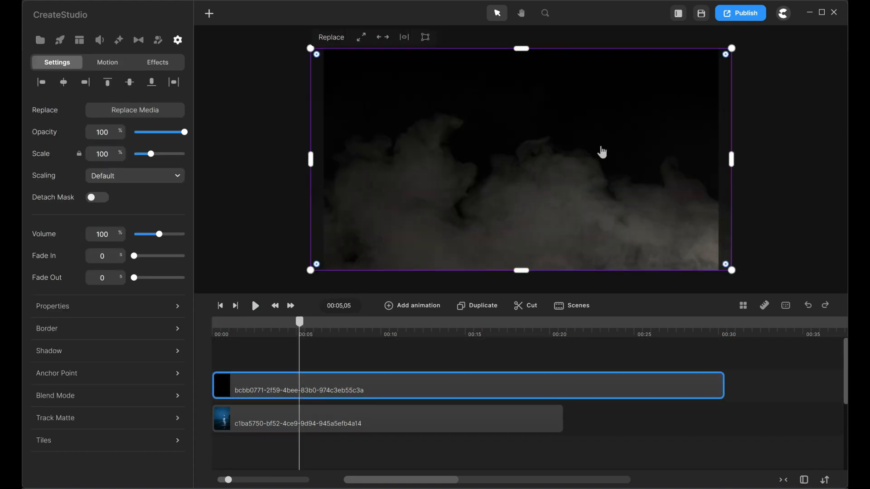
pyautogui.click(111, 398)
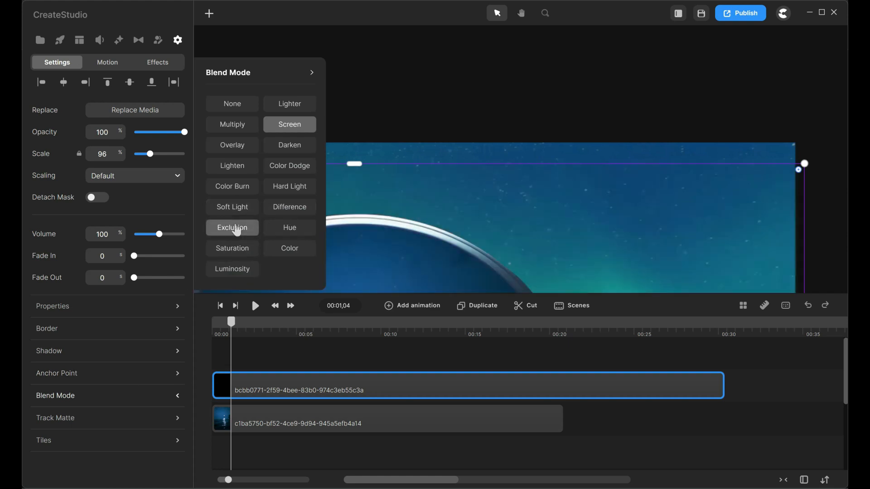
pyautogui.click(232, 228)
pyautogui.click(486, 80)
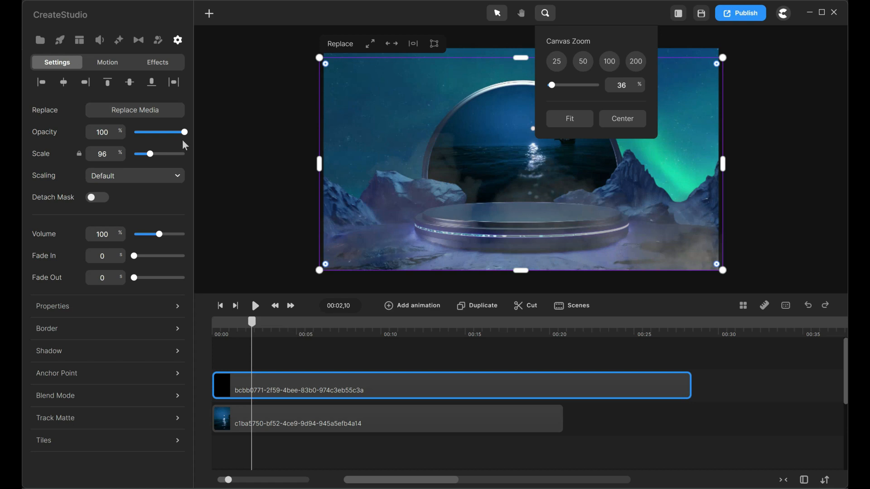
# Lower the smoke video's opacity to 74% and play back the scene from the start
pyautogui.moveTo(184, 142); pyautogui.dragTo(171, 142)
pyautogui.click(220, 306)
pyautogui.click(255, 306)
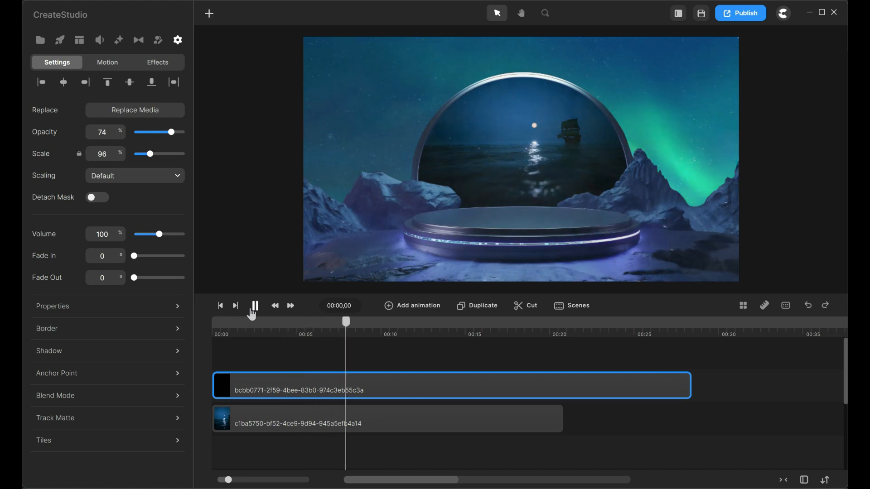
pyautogui.click(252, 311)
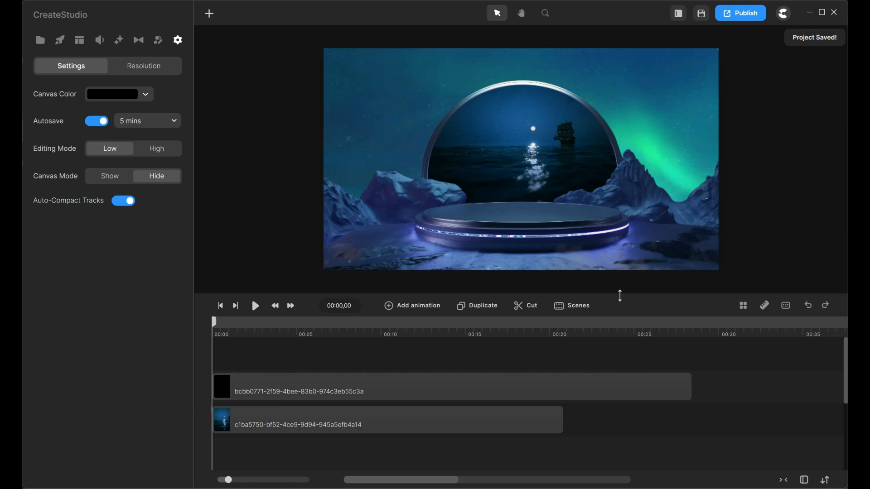
# Trim the aurora group, ship video and smoke video to the length of the Circular Platform Display layer and play back the scene
pyautogui.moveTo(620, 294); pyautogui.dragTo(622, 112)
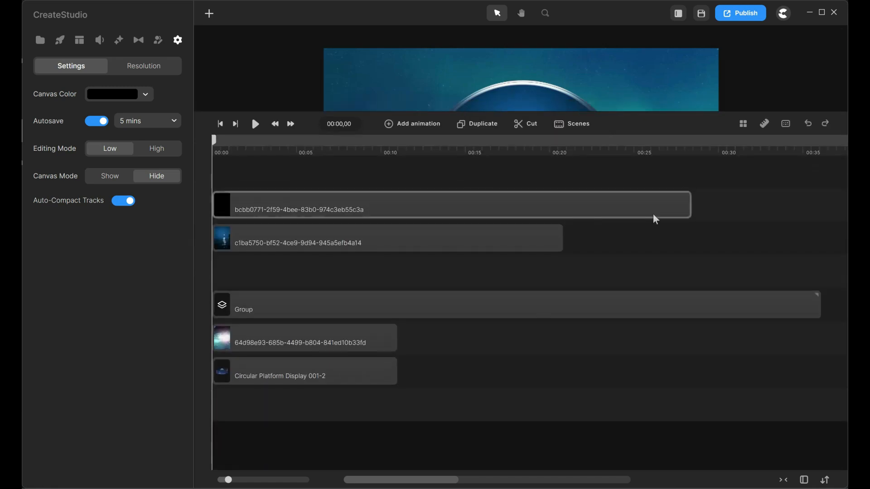
pyautogui.moveTo(819, 307); pyautogui.dragTo(394, 307)
pyautogui.moveTo(561, 238); pyautogui.dragTo(399, 236)
pyautogui.moveTo(690, 205); pyautogui.dragTo(398, 206)
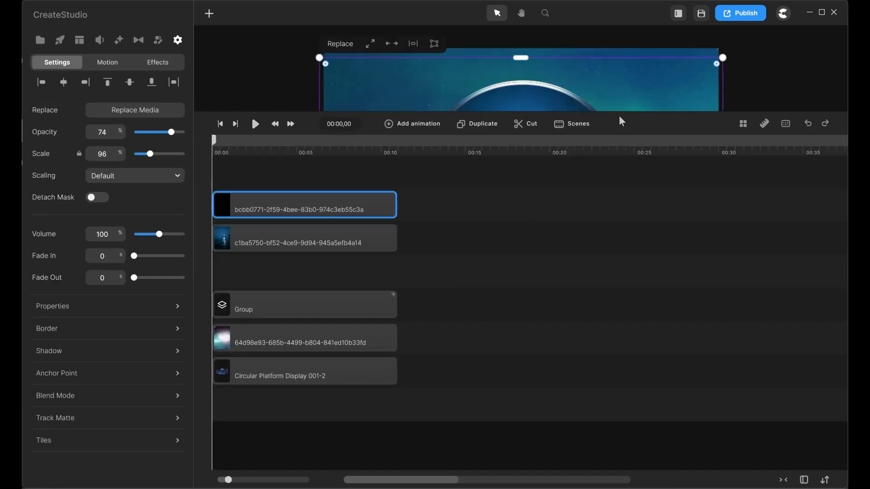
pyautogui.moveTo(620, 119); pyautogui.dragTo(613, 342)
pyautogui.click(261, 352)
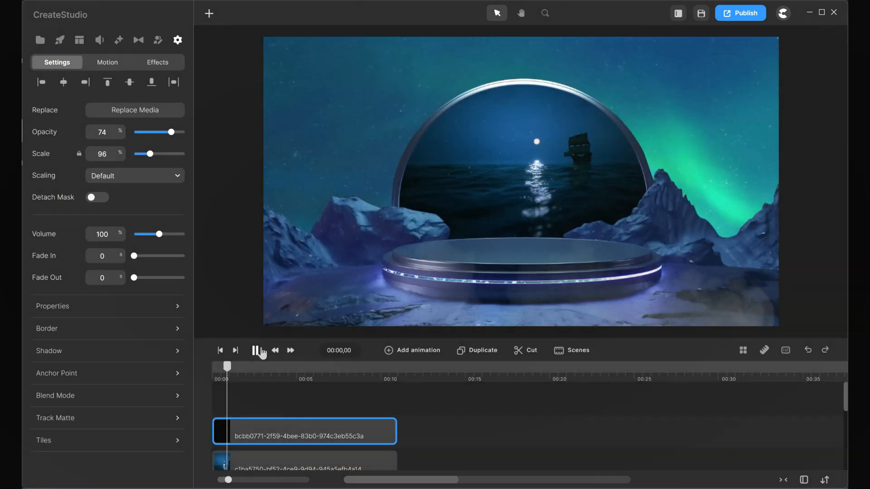